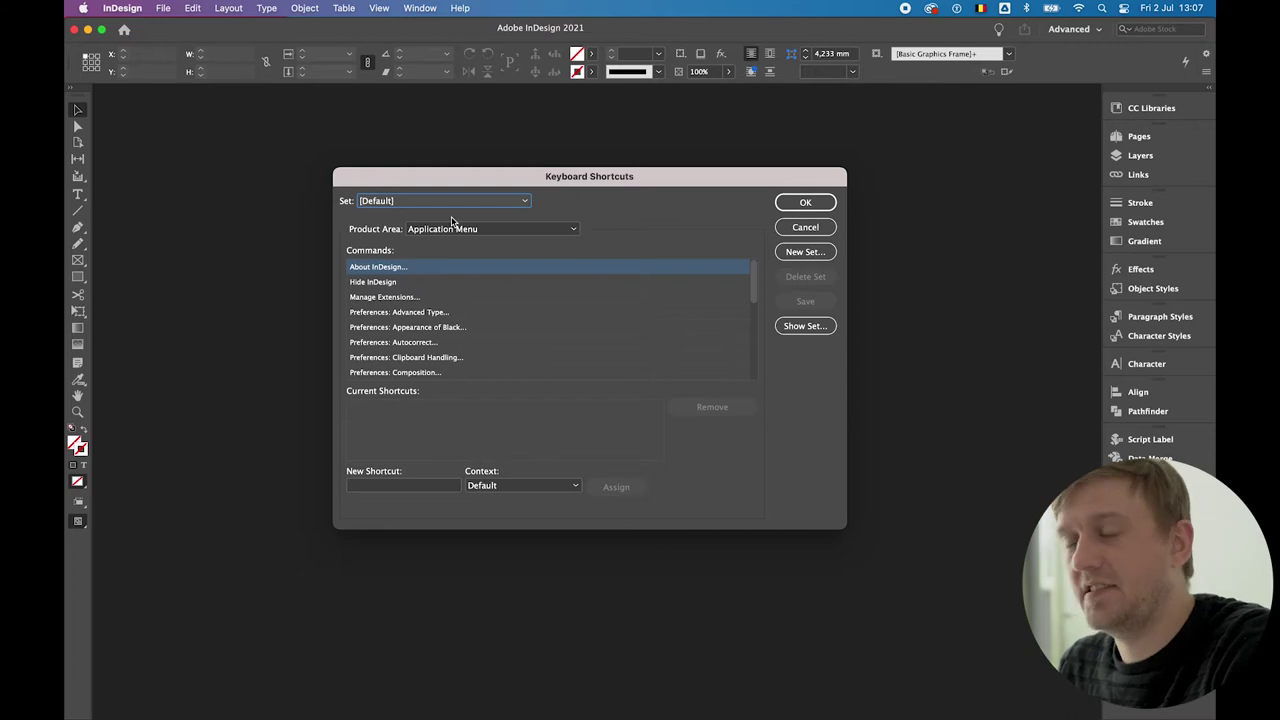
Create a new keyboard shortcut set named "voorbeeld" based on the [Default] set.
left_click_drag(486, 180, 469, 174)
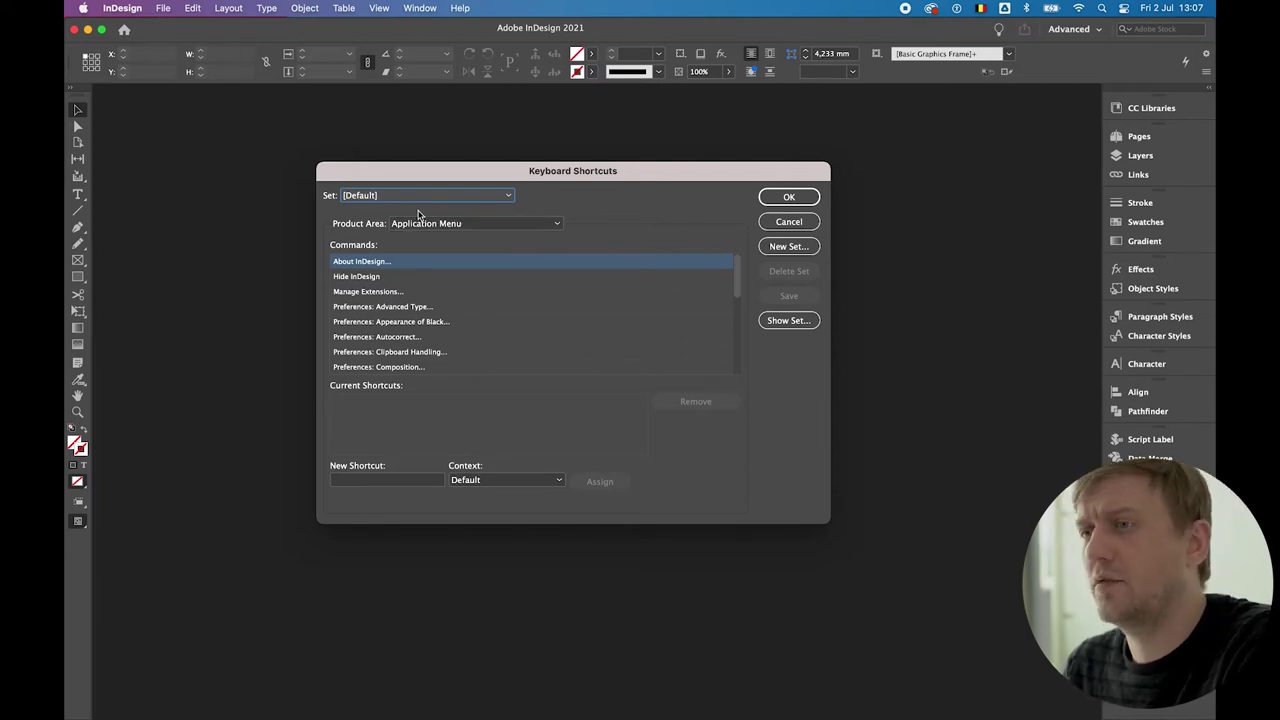
left_click(789, 249)
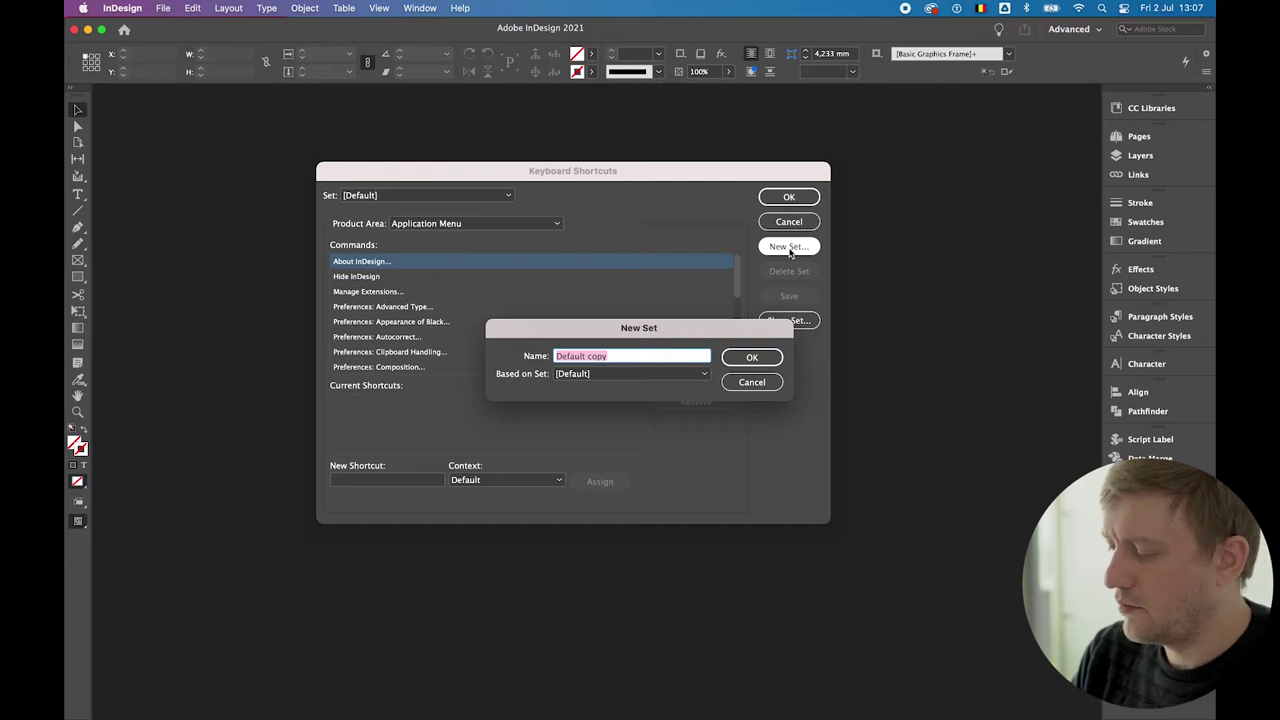
type("voorbeeld")
key("Return")
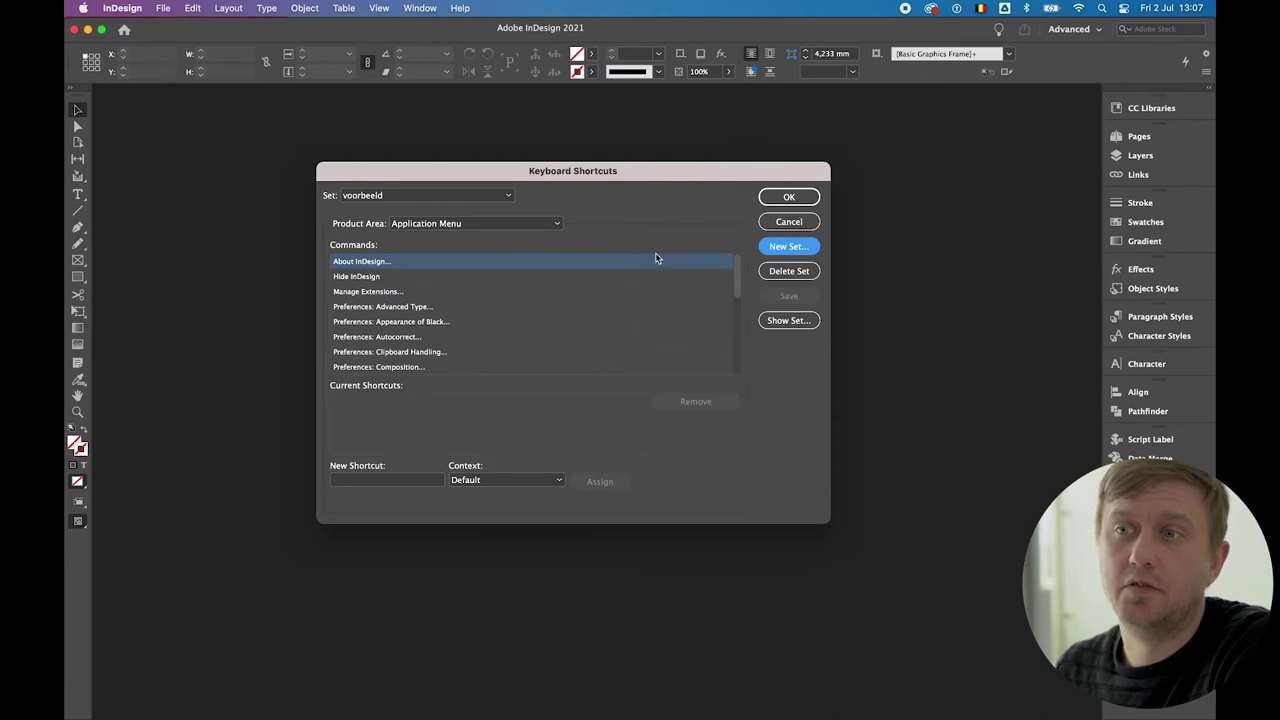
Examine the current shortcuts of the Arrange commands in the Object Menu product area.
left_click(481, 224)
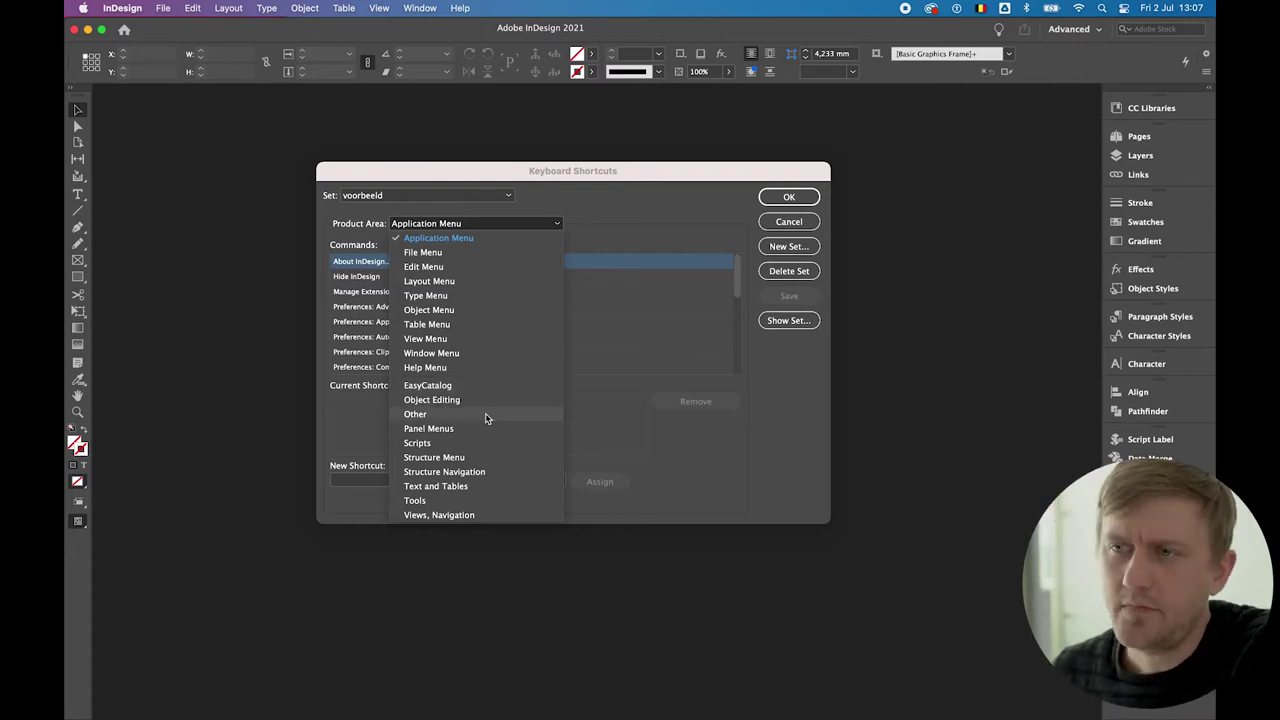
left_click(476, 316)
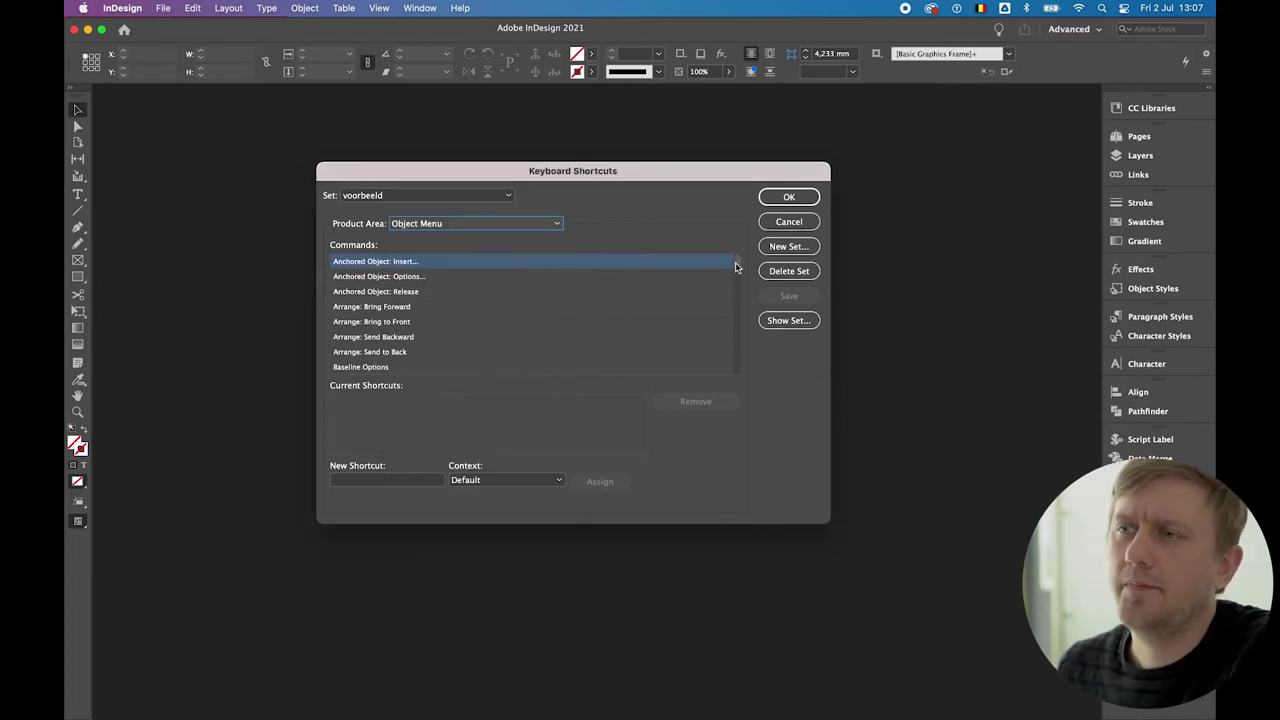
scroll(738, 267, "down", 2)
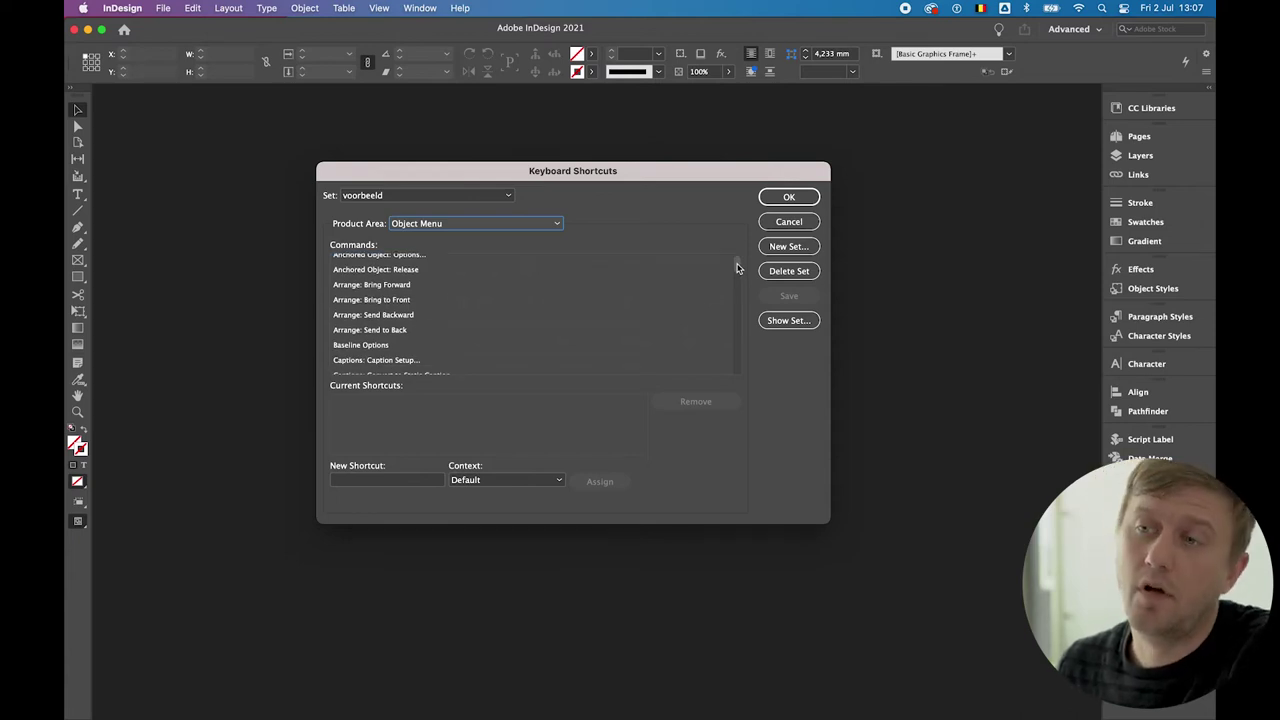
left_click(476, 287)
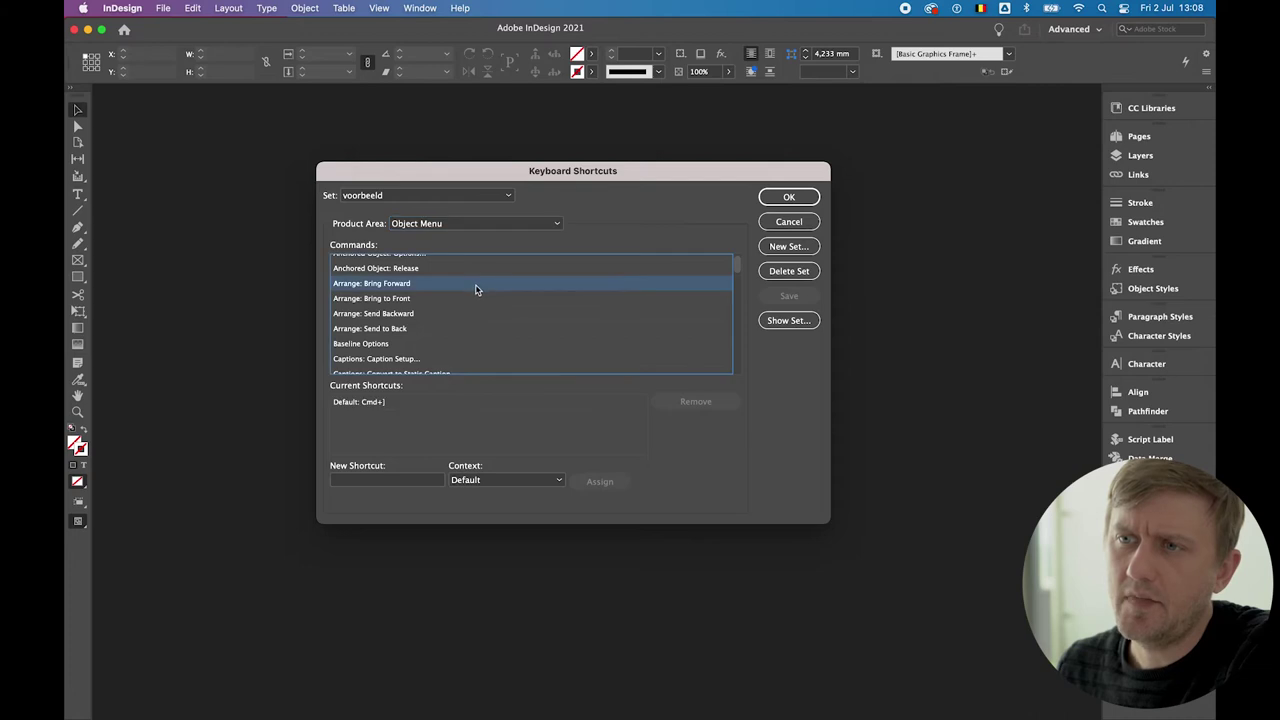
left_click(459, 303)
left_click(452, 316)
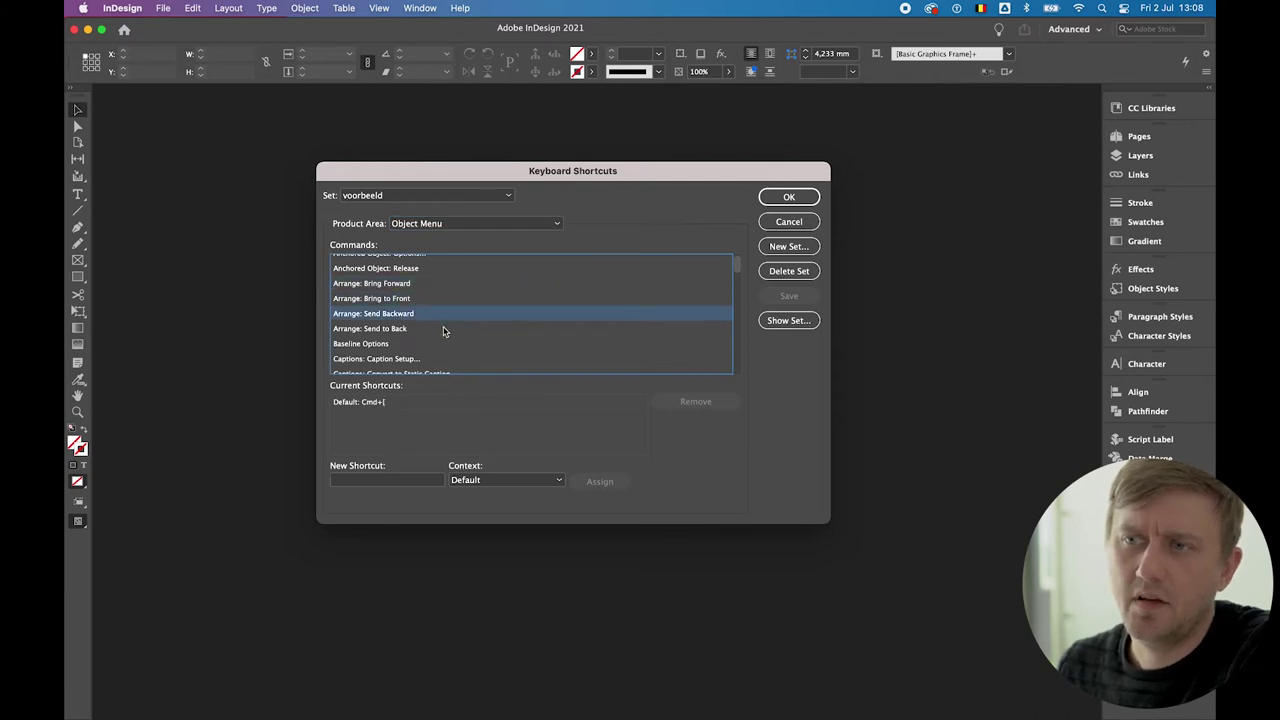
left_click(445, 330)
left_click(458, 287)
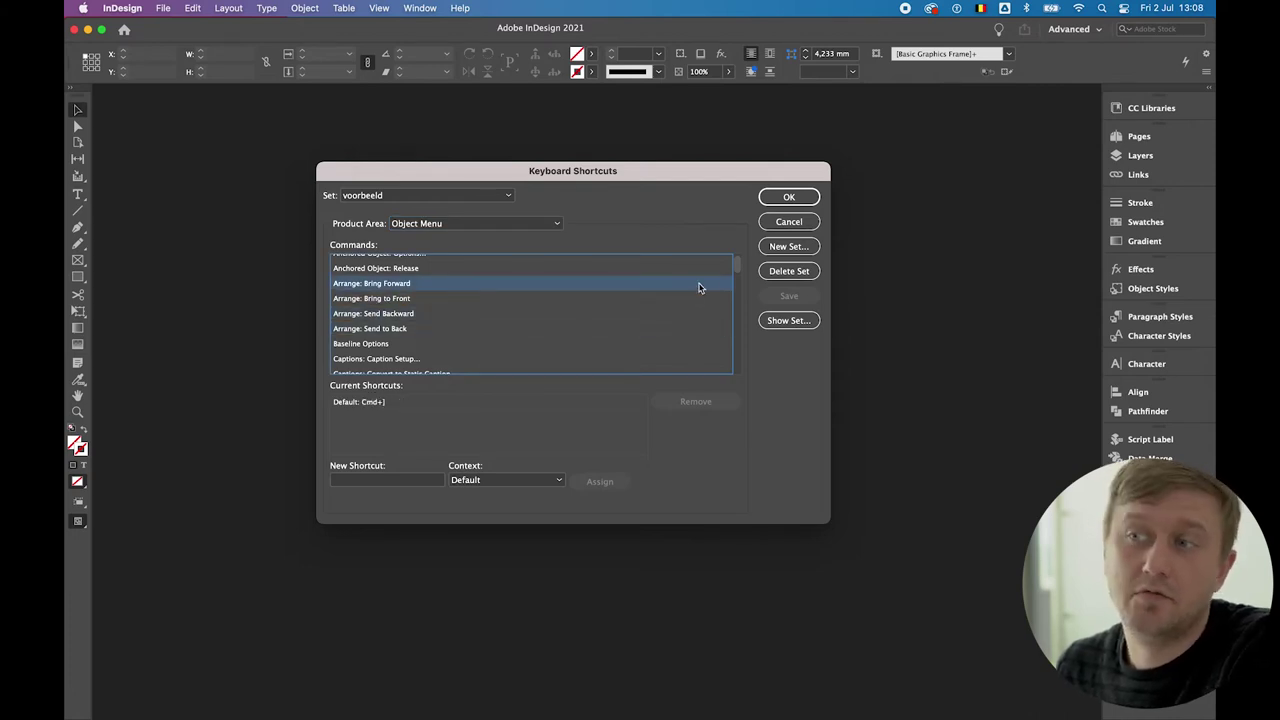
scroll(740, 270, "up", 1)
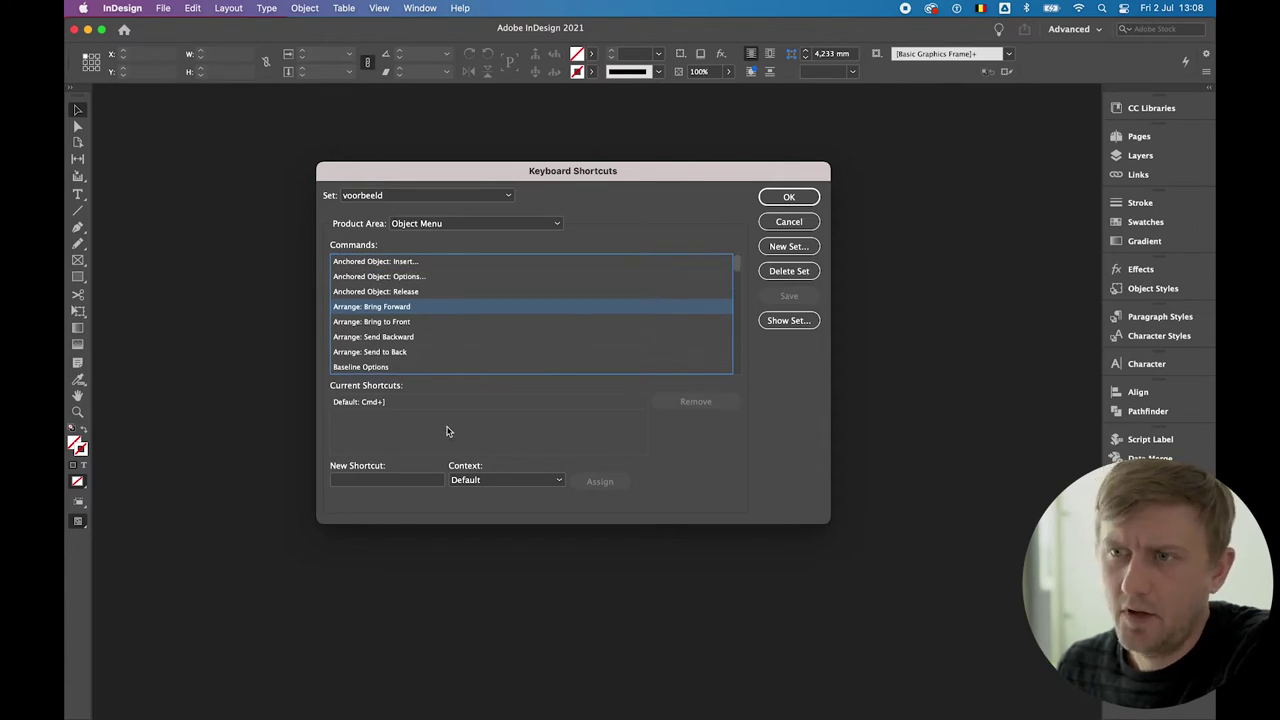
Check candidate shortcuts such as Cmd+M, Ctrl+M and Ctrl+Page Down for existing assignments, using the Arrange: Bring to Front command.
left_click(468, 323)
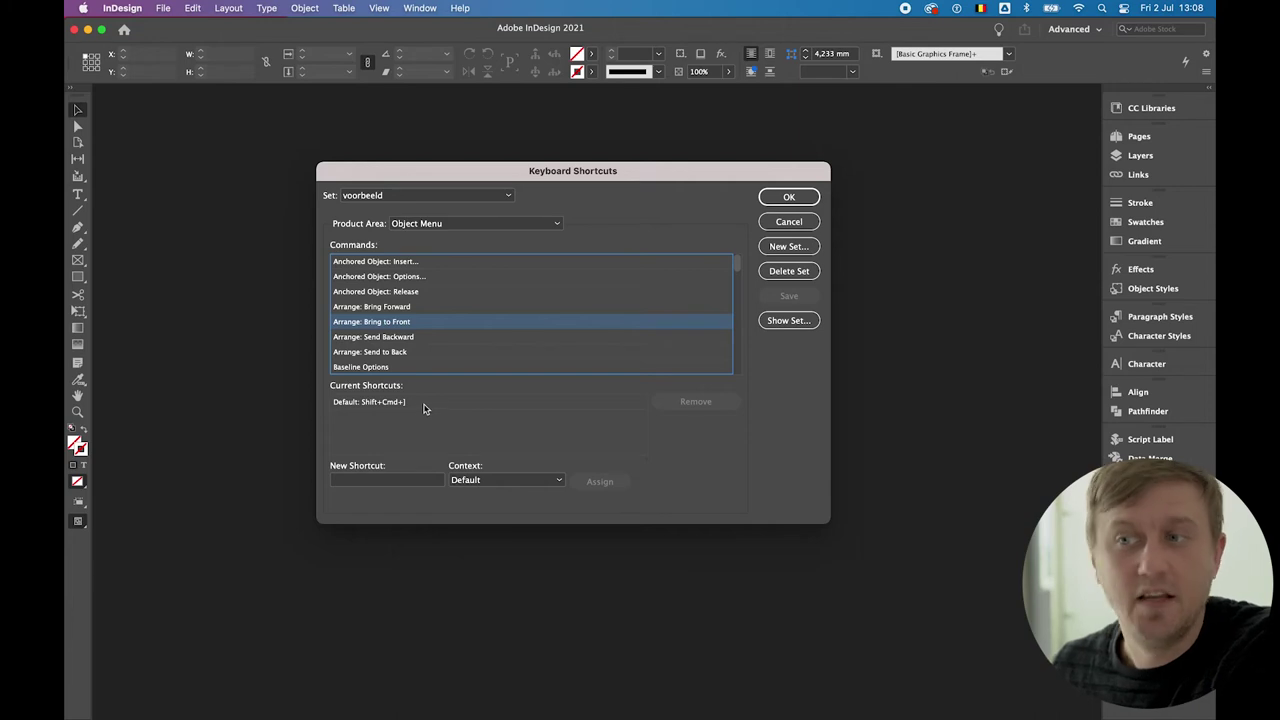
left_click(415, 402)
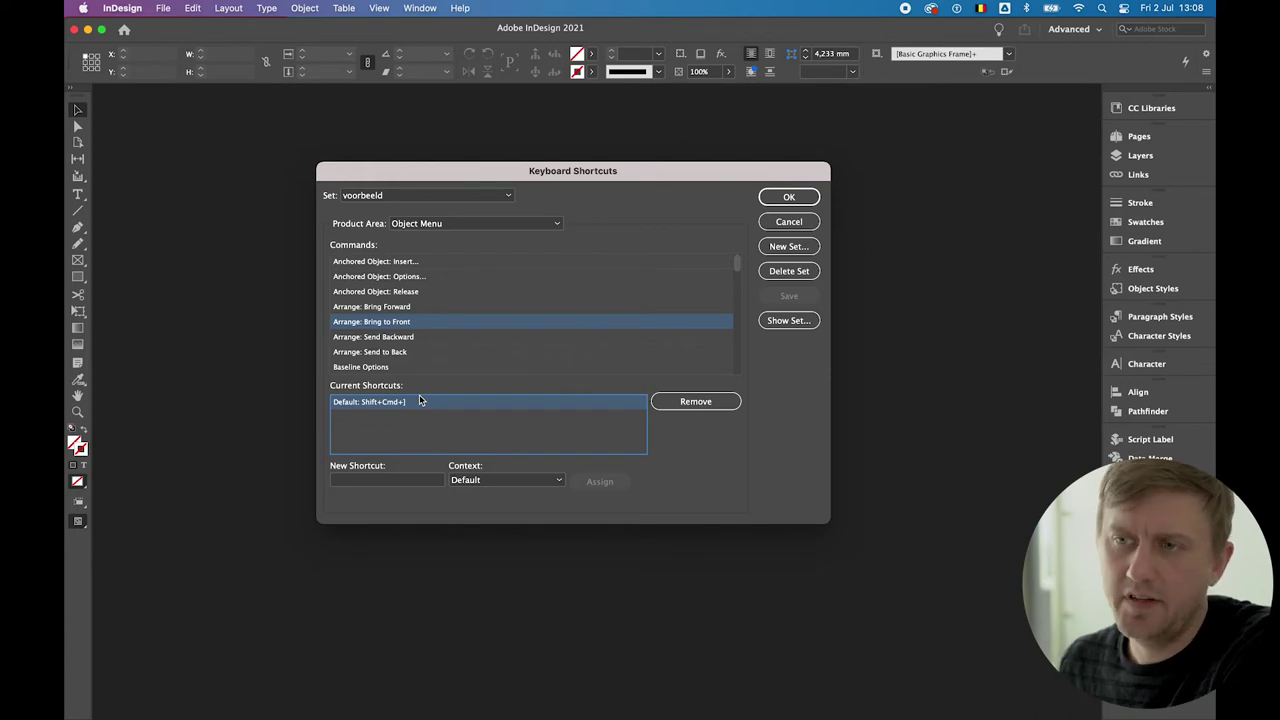
left_click(413, 481)
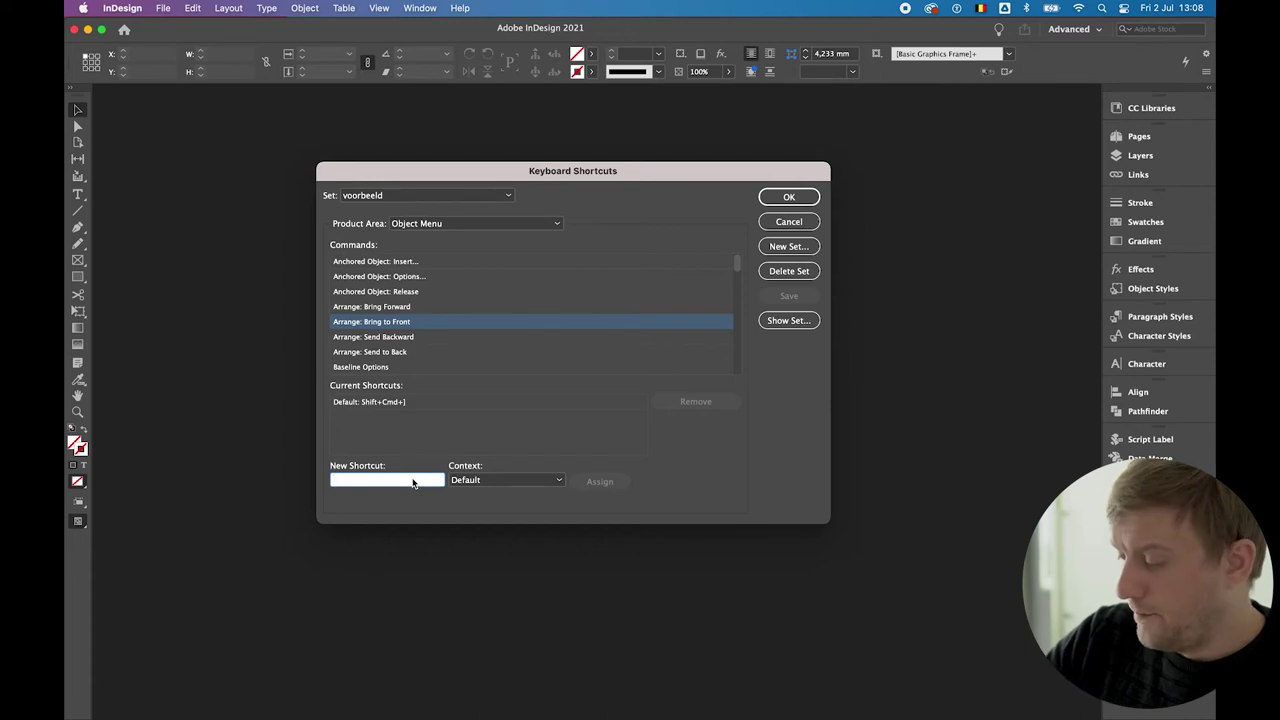
key("super+m")
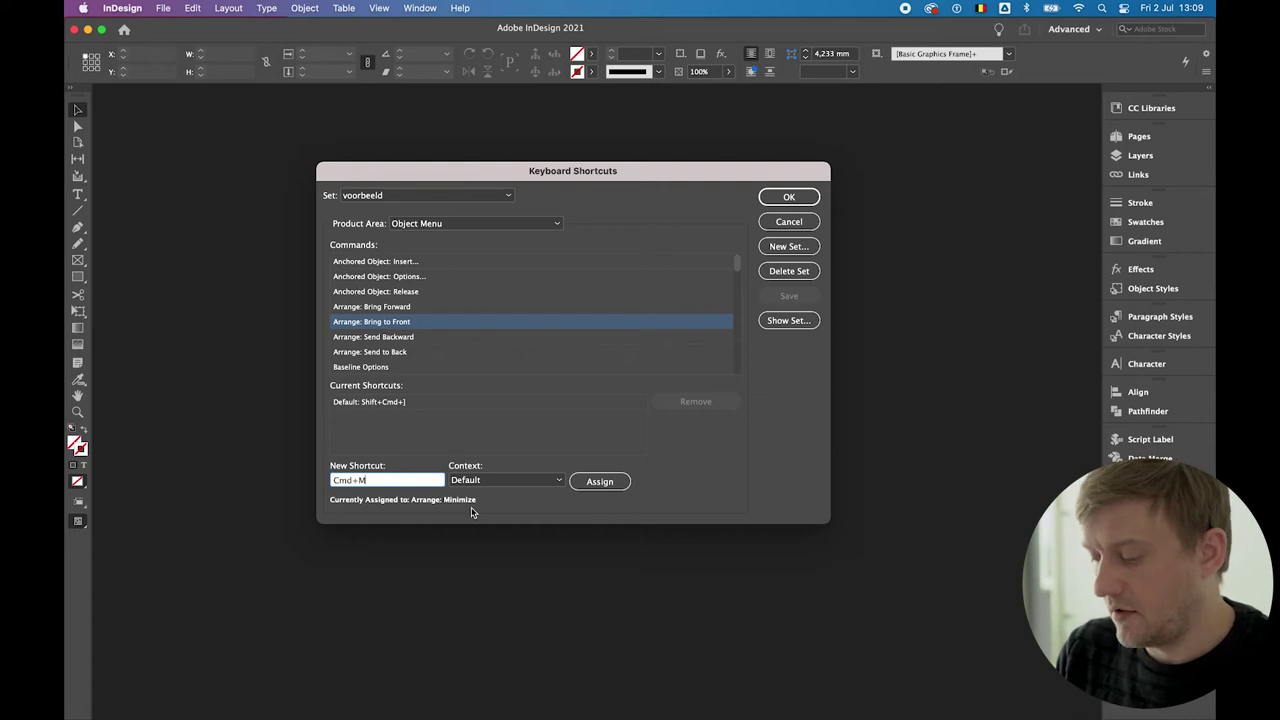
key("super+shift+equal")
key("super+alt+shift+equal")
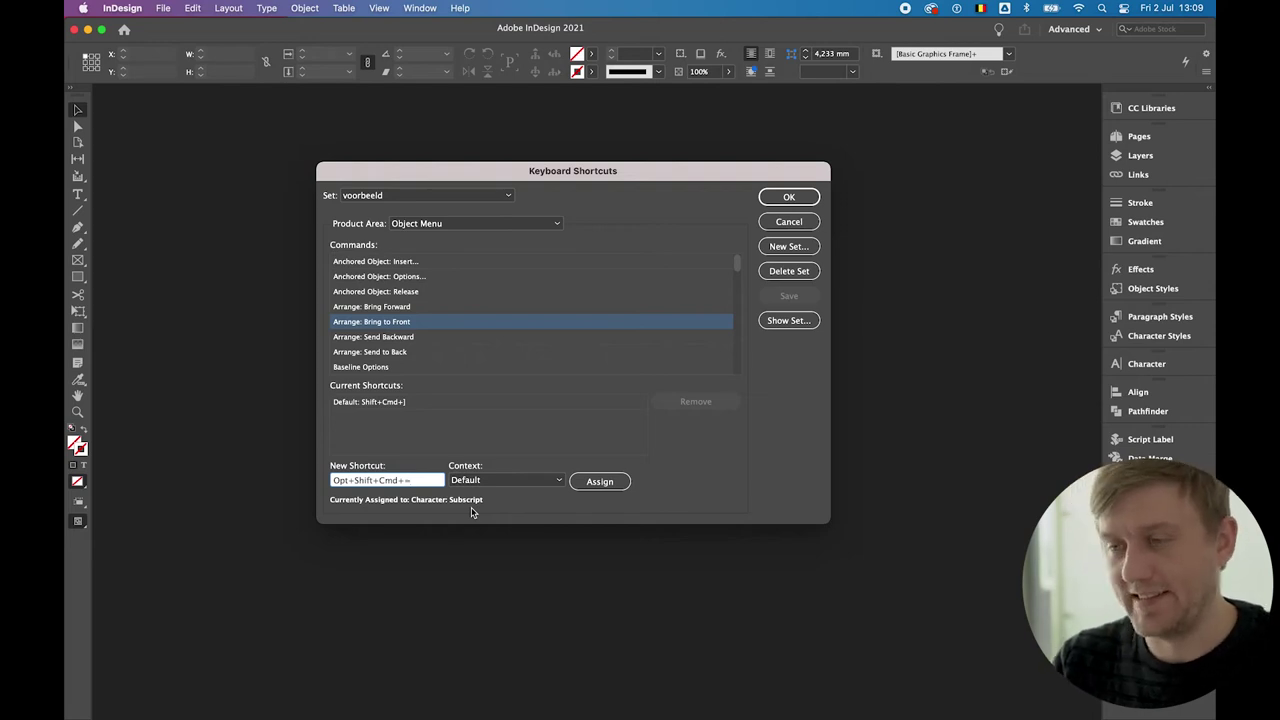
key("ctrl+m")
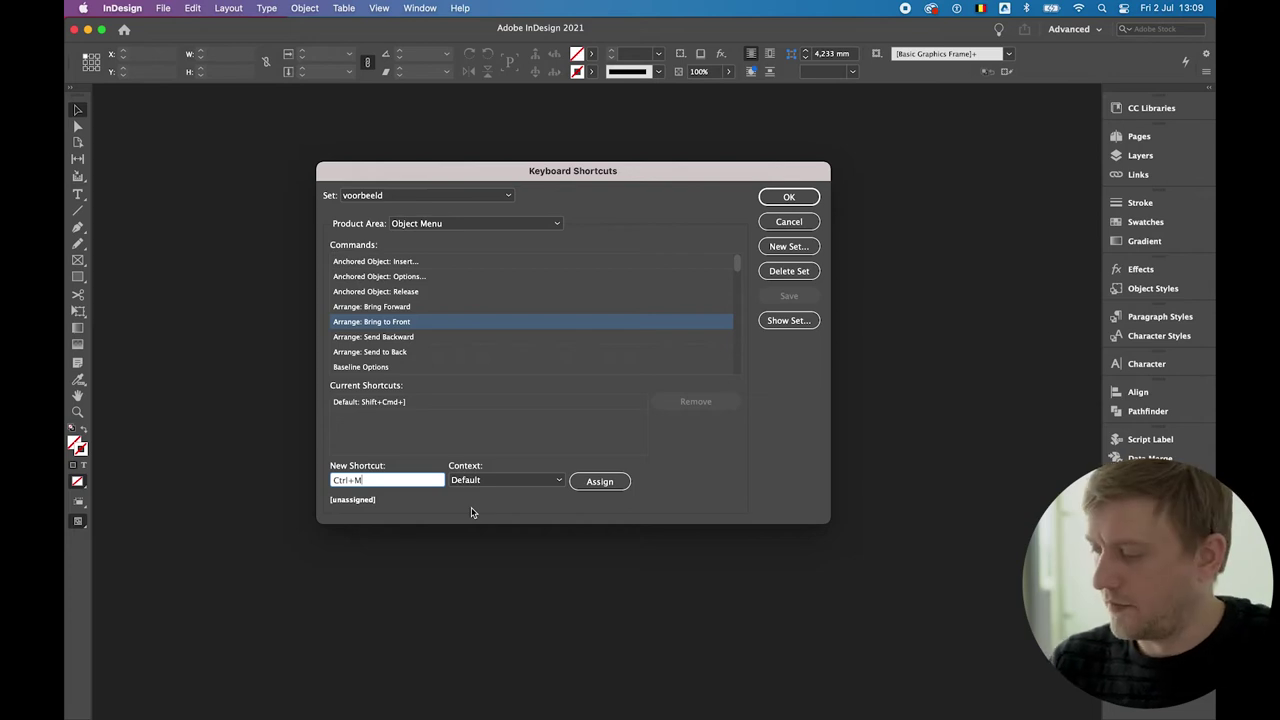
key("ctrl+Home")
key("ctrl+End")
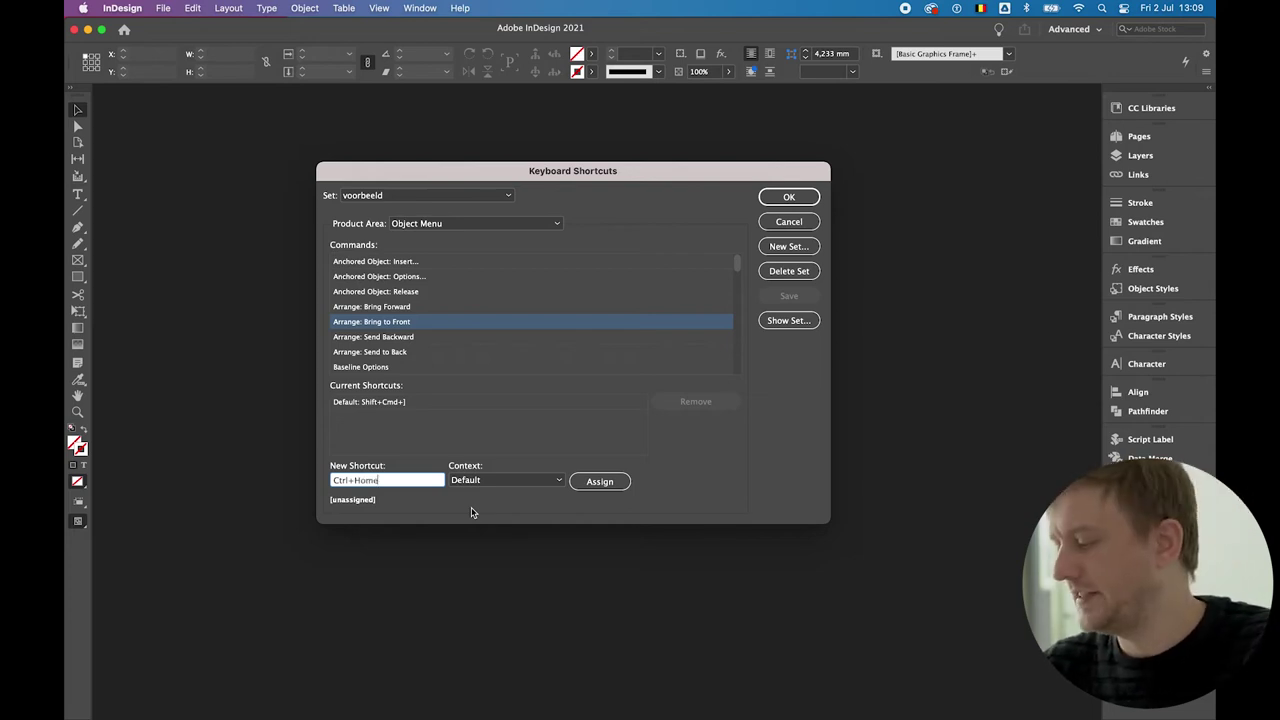
key("ctrl+Page_Up")
key("ctrl+Page_Down")
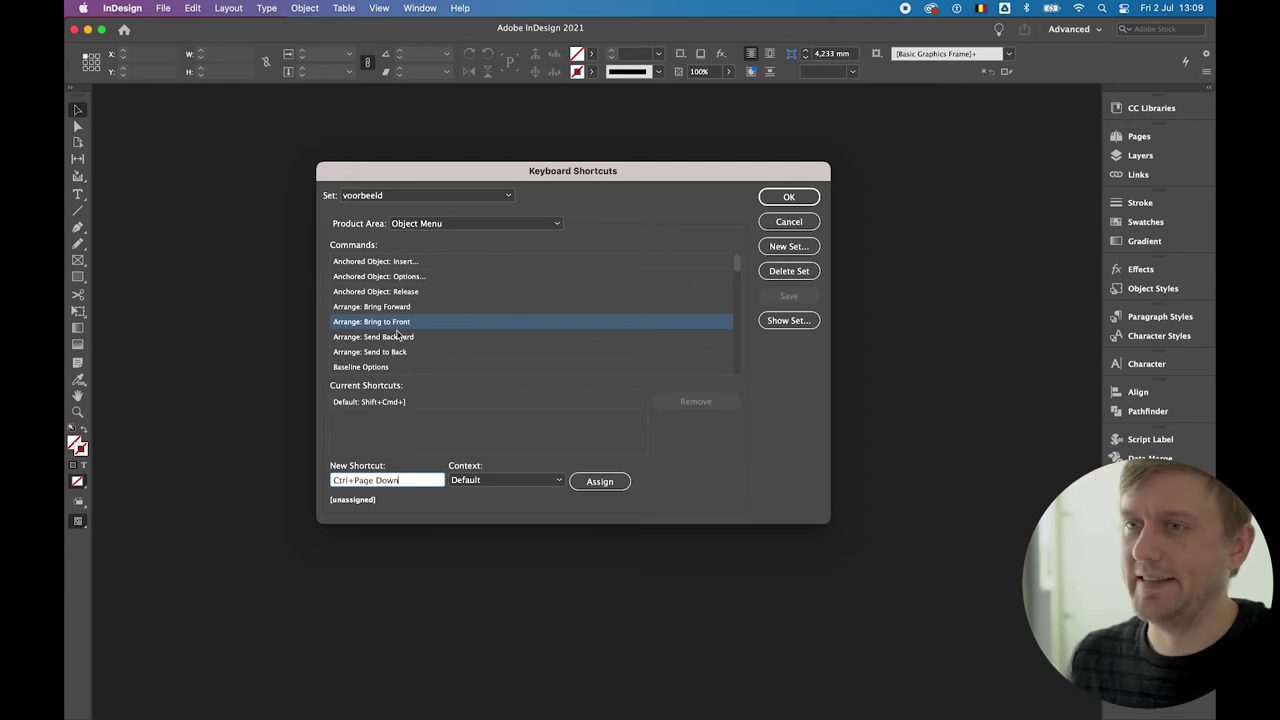
Assign Ctrl+Home to Arrange: Bring to Front and remove its Shift+Cmd+] shortcut.
key("ctrl+Home")
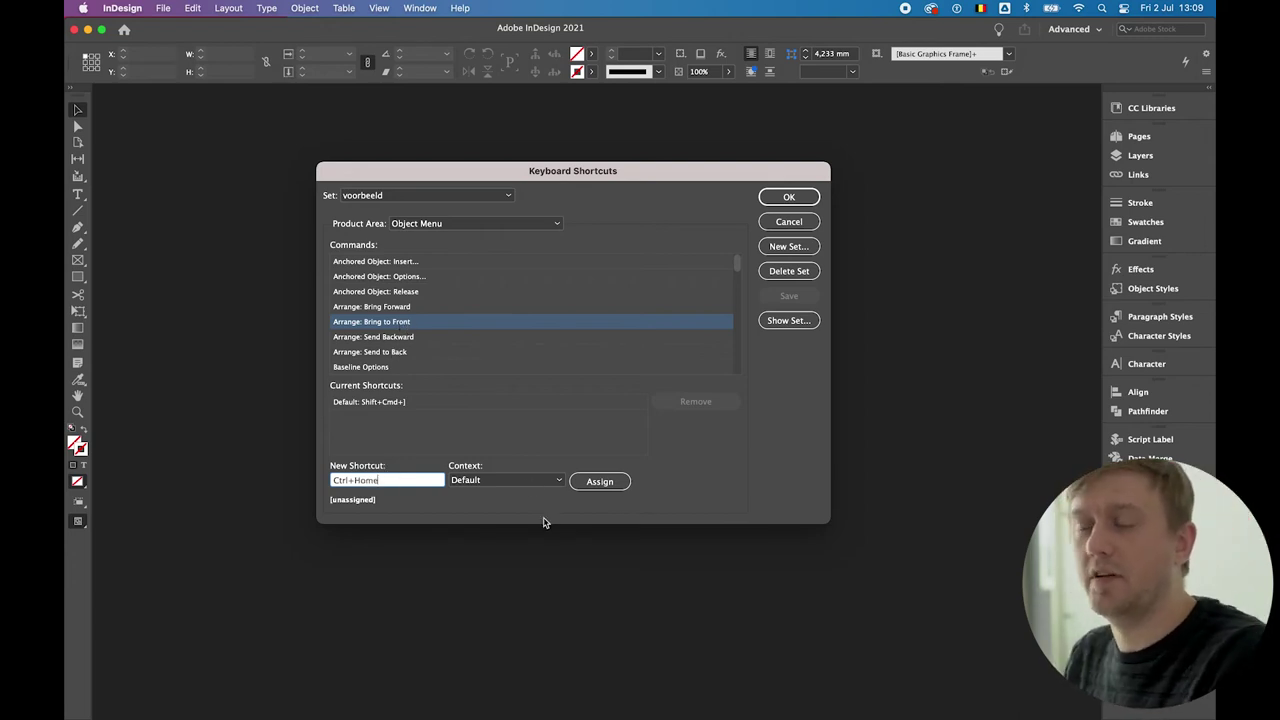
left_click(600, 482)
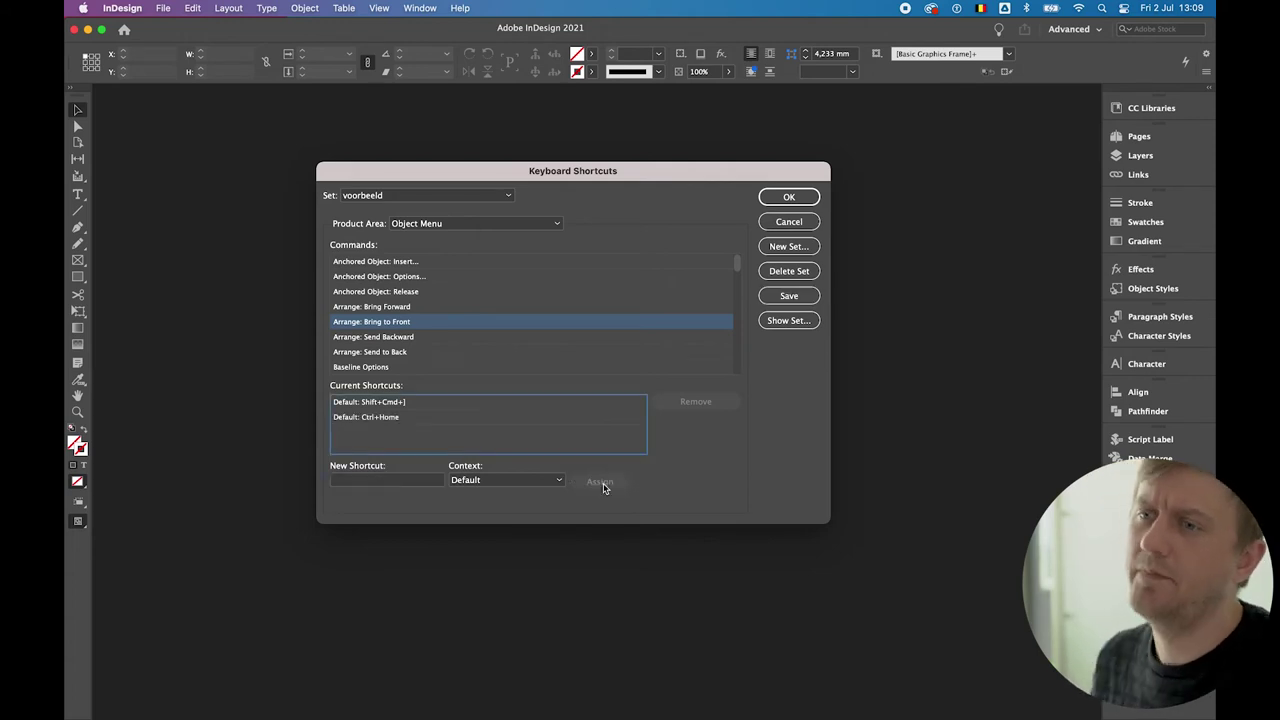
left_click(433, 403)
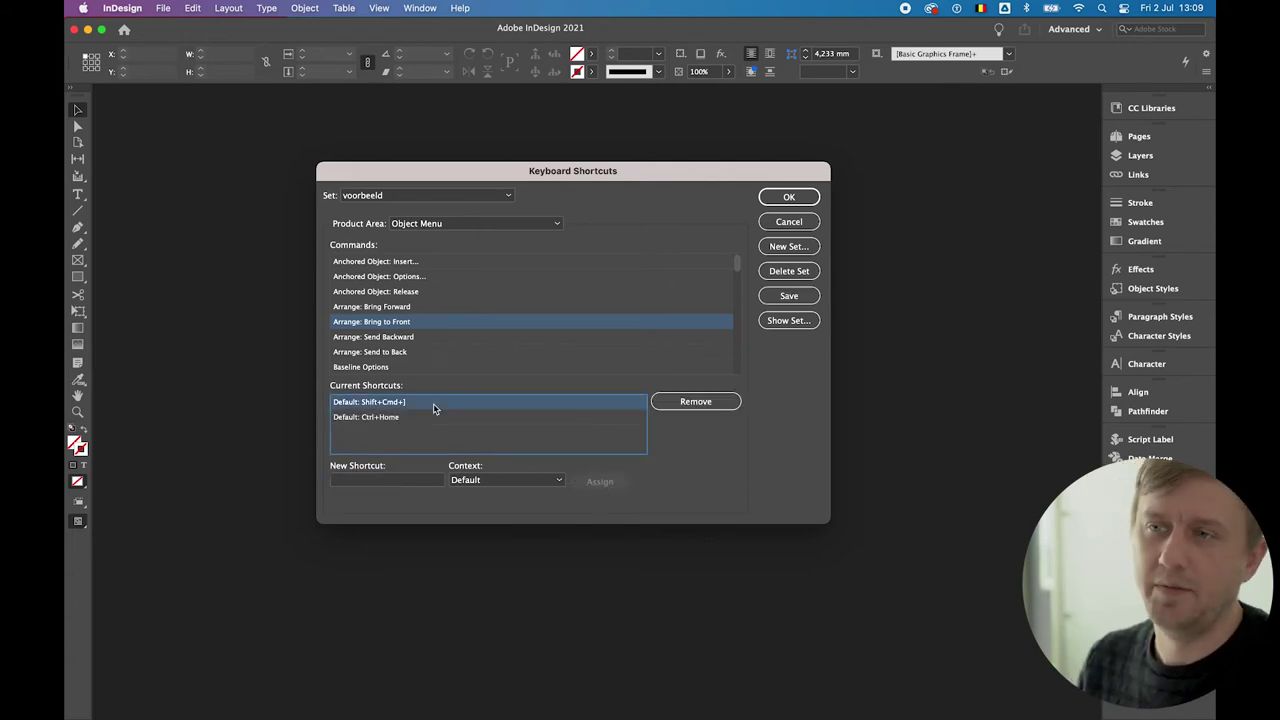
left_click(686, 402)
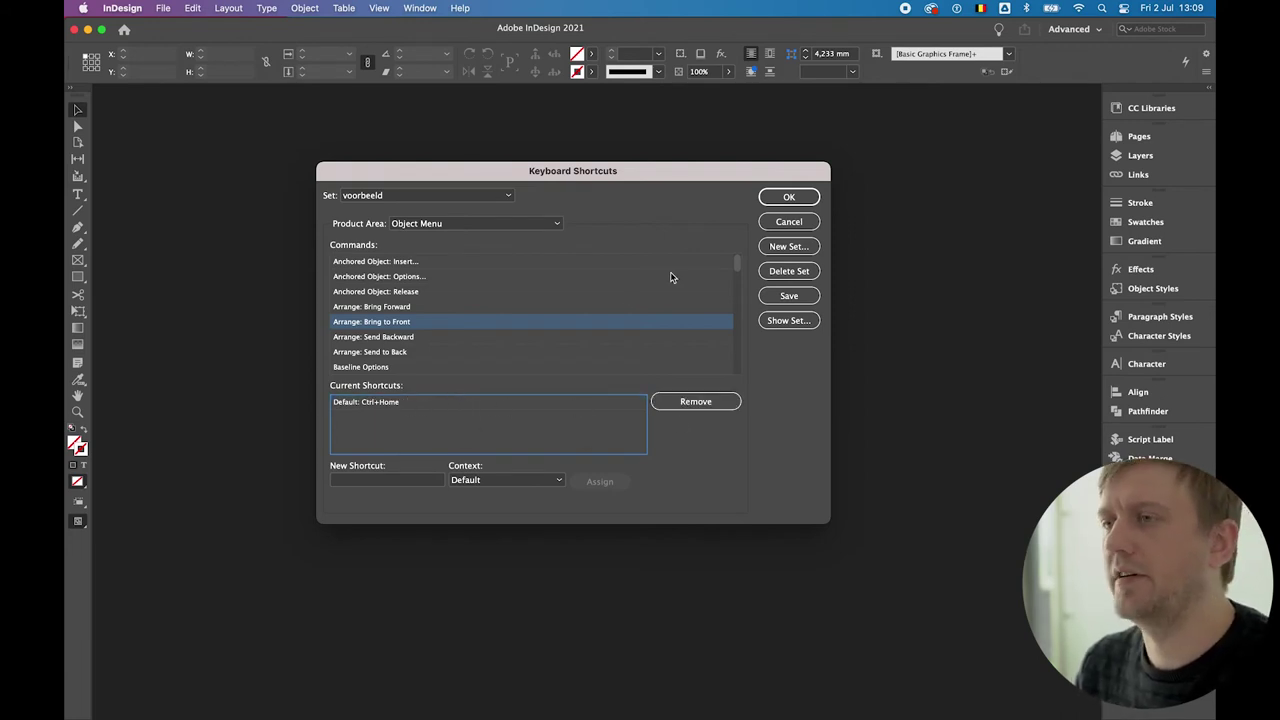
Browse the Object Menu and View Menu commands, examining the shortcuts for Fit Page in Window and Fit Spread in Window.
left_click(533, 225)
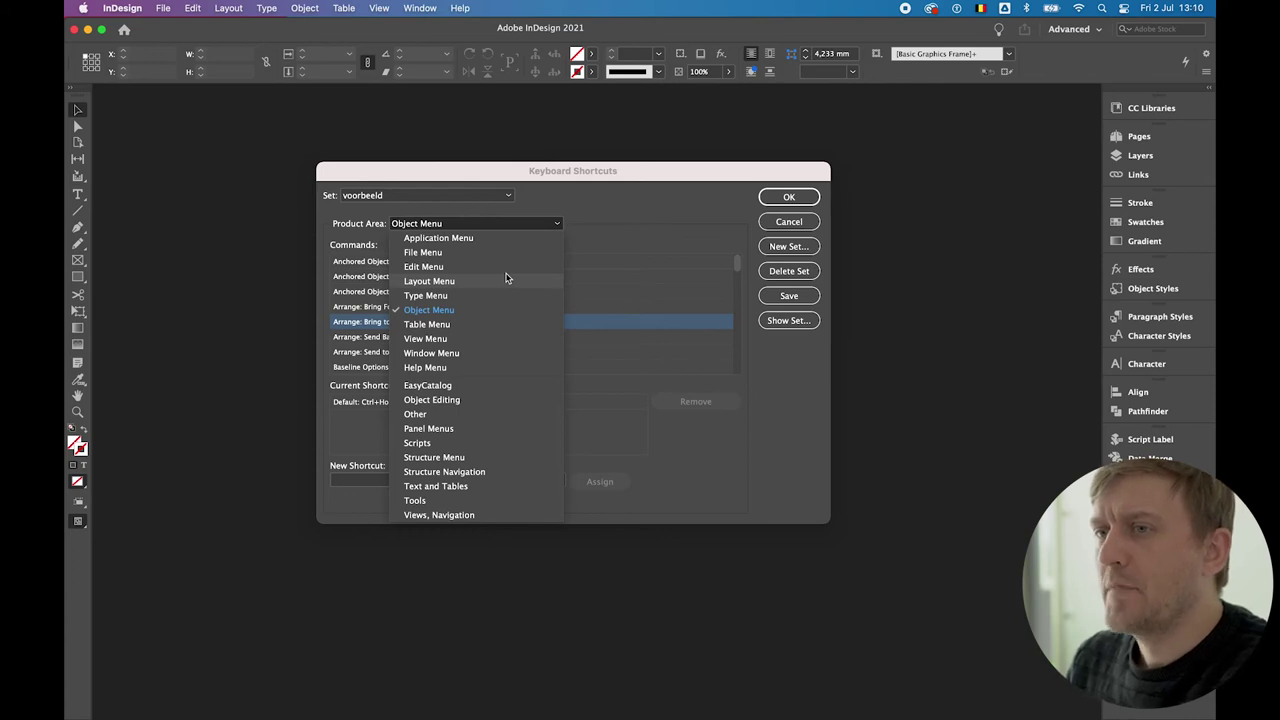
left_click(493, 311)
left_click_drag(737, 258, 738, 277)
left_click(530, 223)
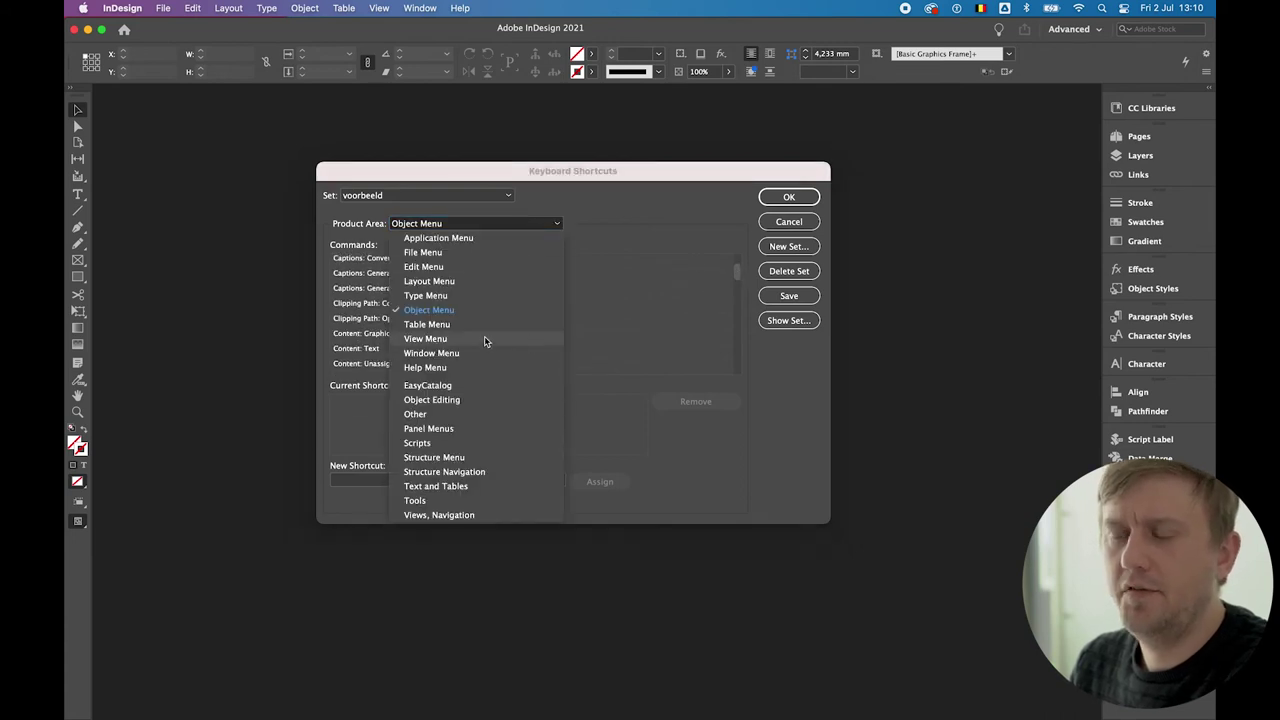
left_click(488, 339)
mouse_move(738, 287)
left_mouse_down()
mouse_move(737, 263)
mouse_move(737, 298)
left_mouse_up()
left_click(403, 305)
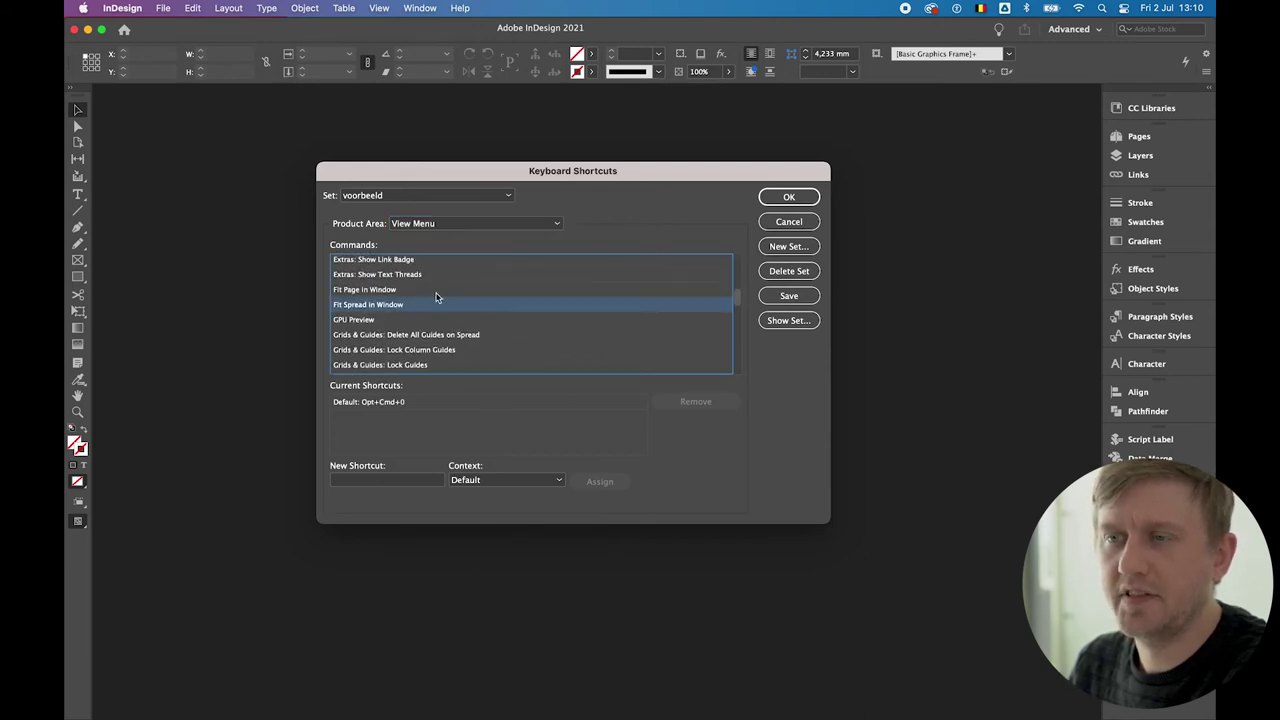
left_click(438, 292)
left_click(436, 306)
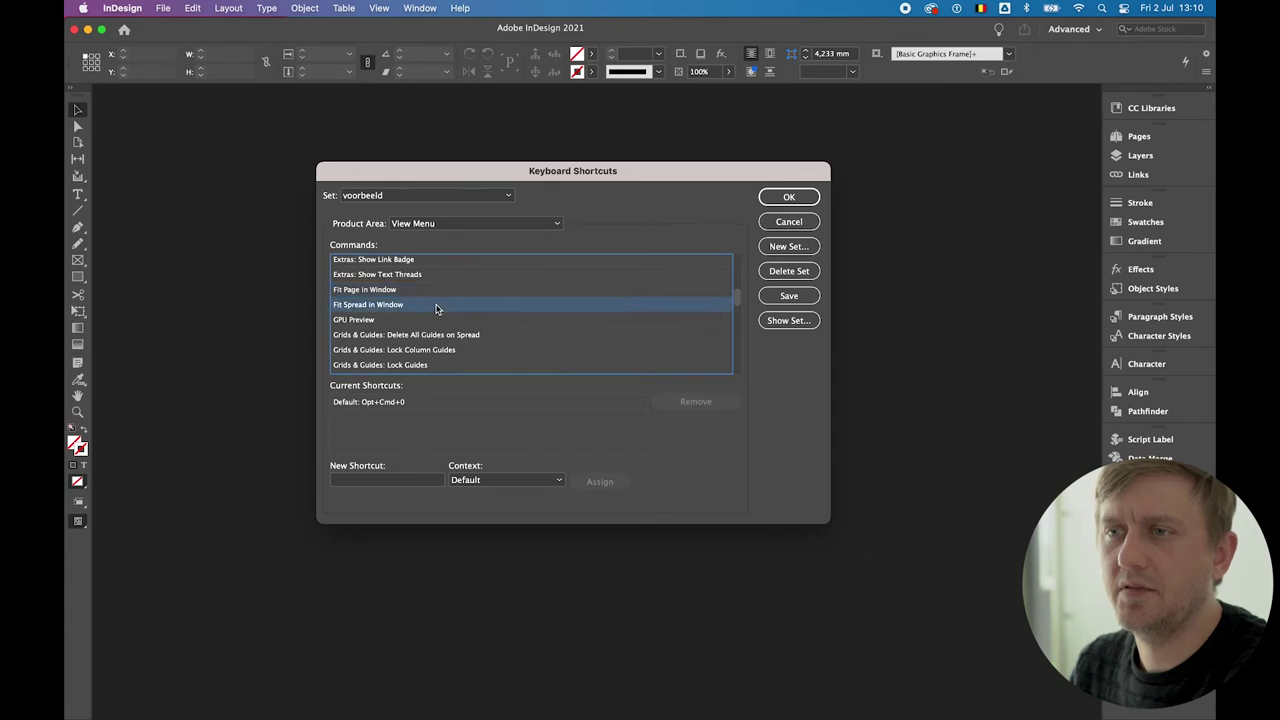
left_click(453, 401)
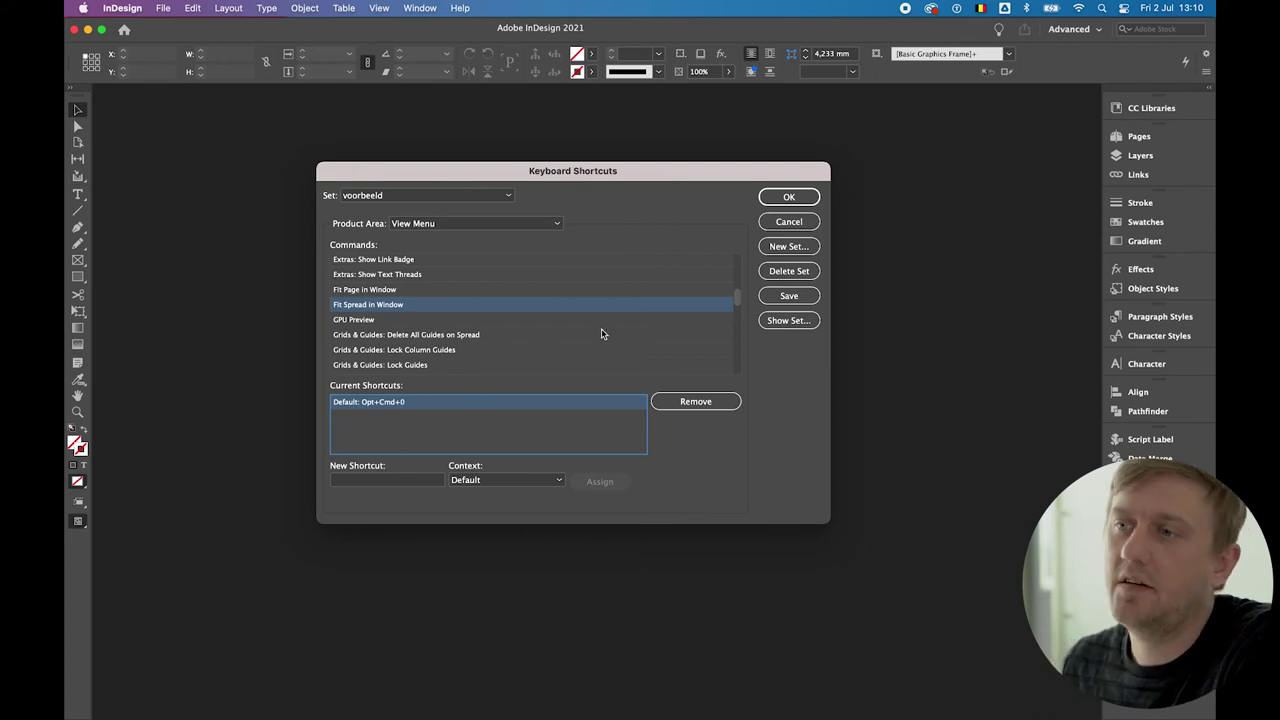
scroll(738, 298, "down", 1)
left_click_drag(738, 298, 738, 306)
Look up Paragraph Styles: Clear Overrides among the Panel Menus commands and check its current shortcut.
left_click(551, 225)
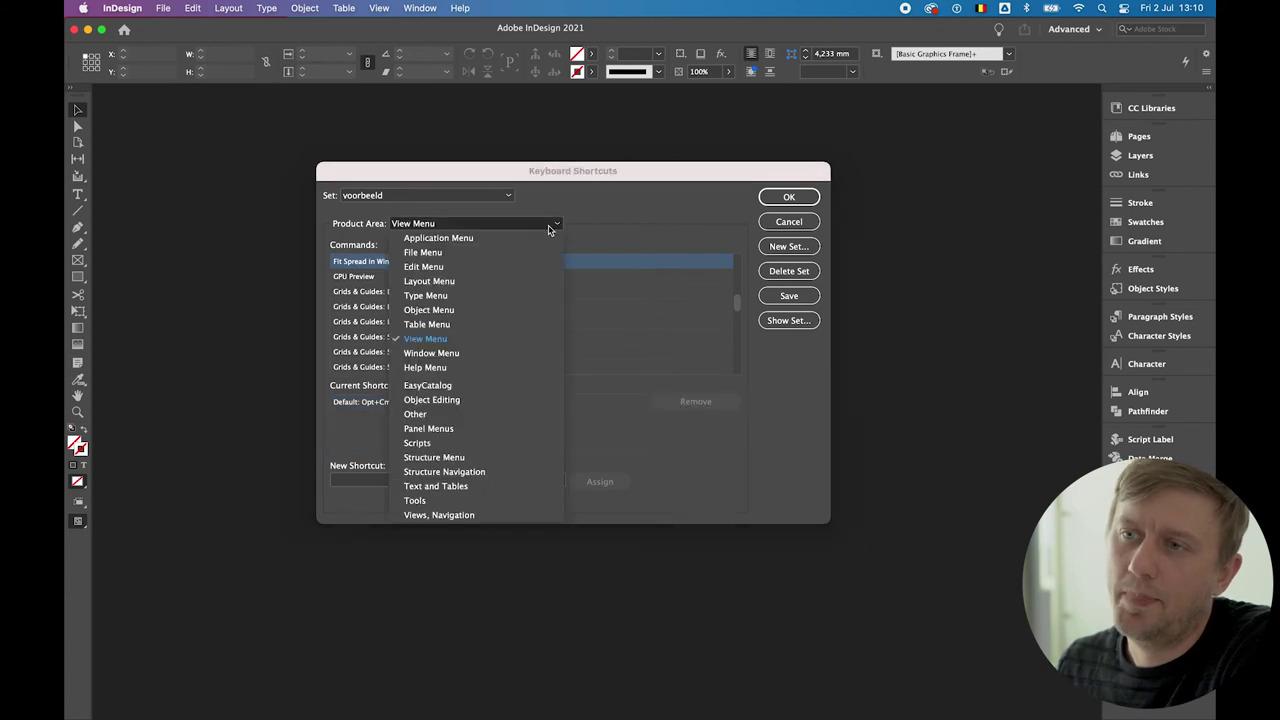
left_click(445, 429)
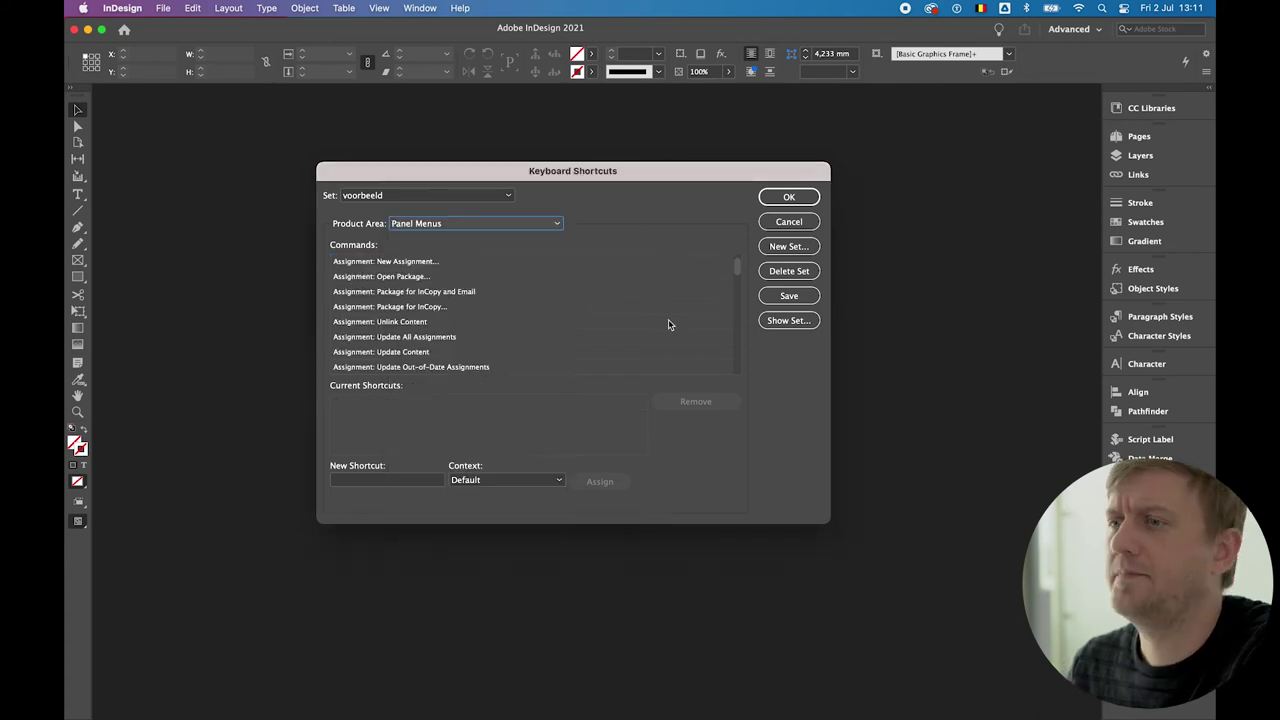
left_click_drag(739, 268, 735, 345)
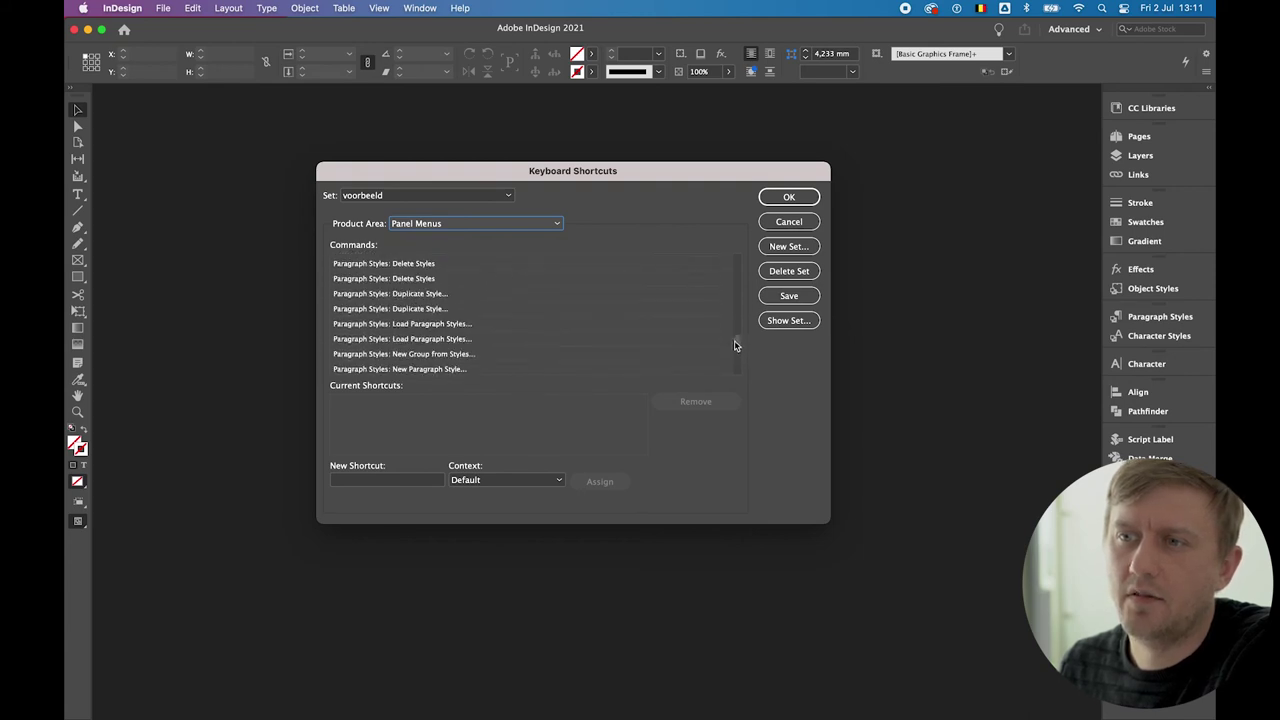
left_click(519, 321)
scroll(518, 326, "up", 2)
scroll(518, 330, "up", 3)
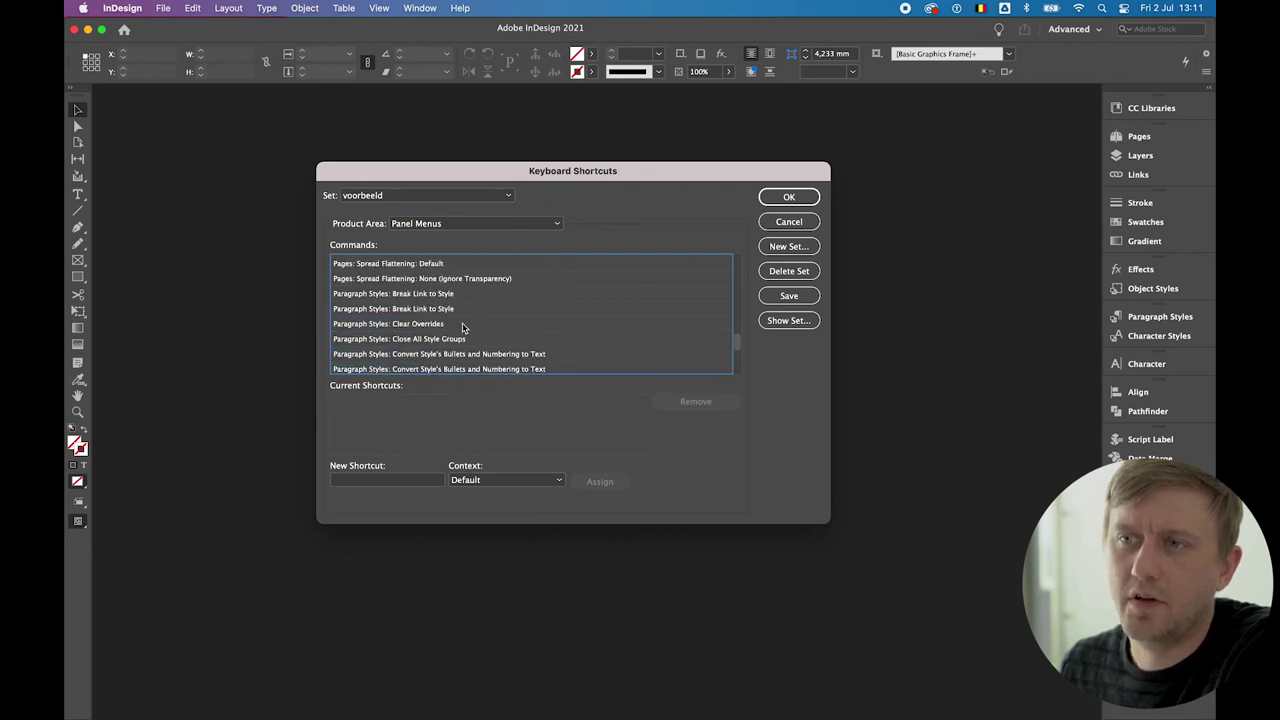
left_click(469, 324)
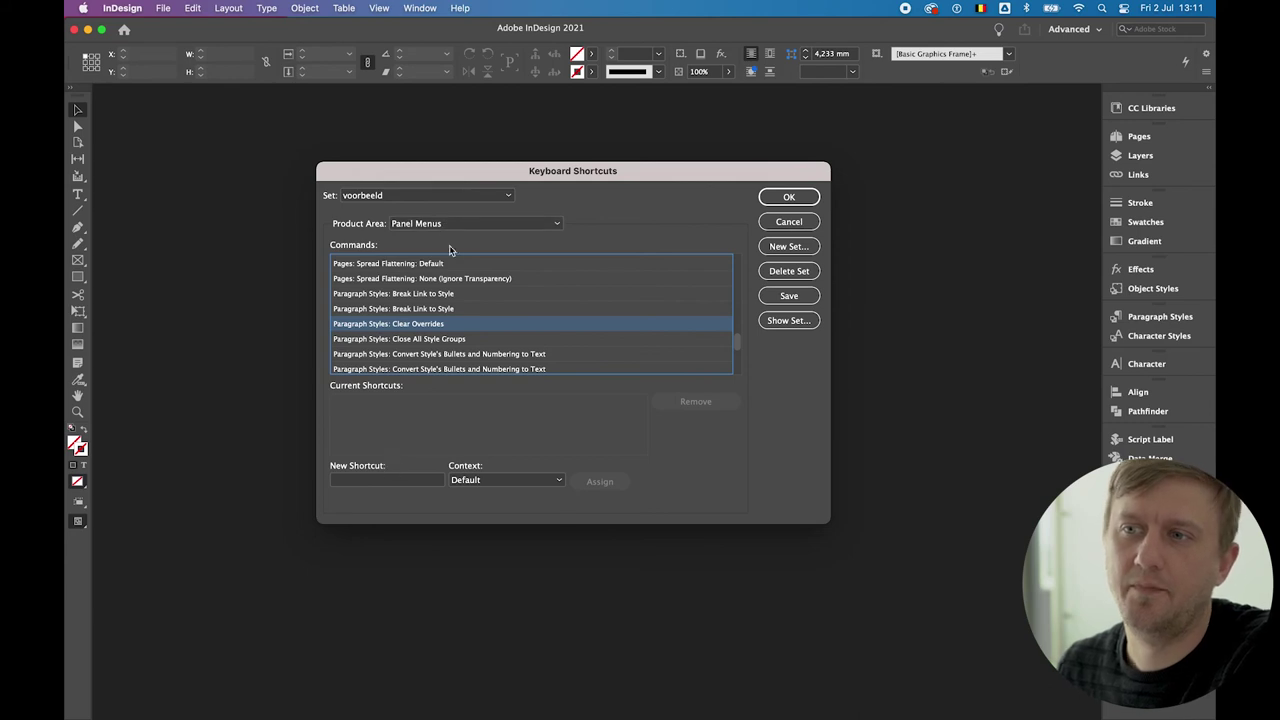
Remove the W shortcut from the Tools command that toggles the view setting between default and preview.
left_click(487, 230)
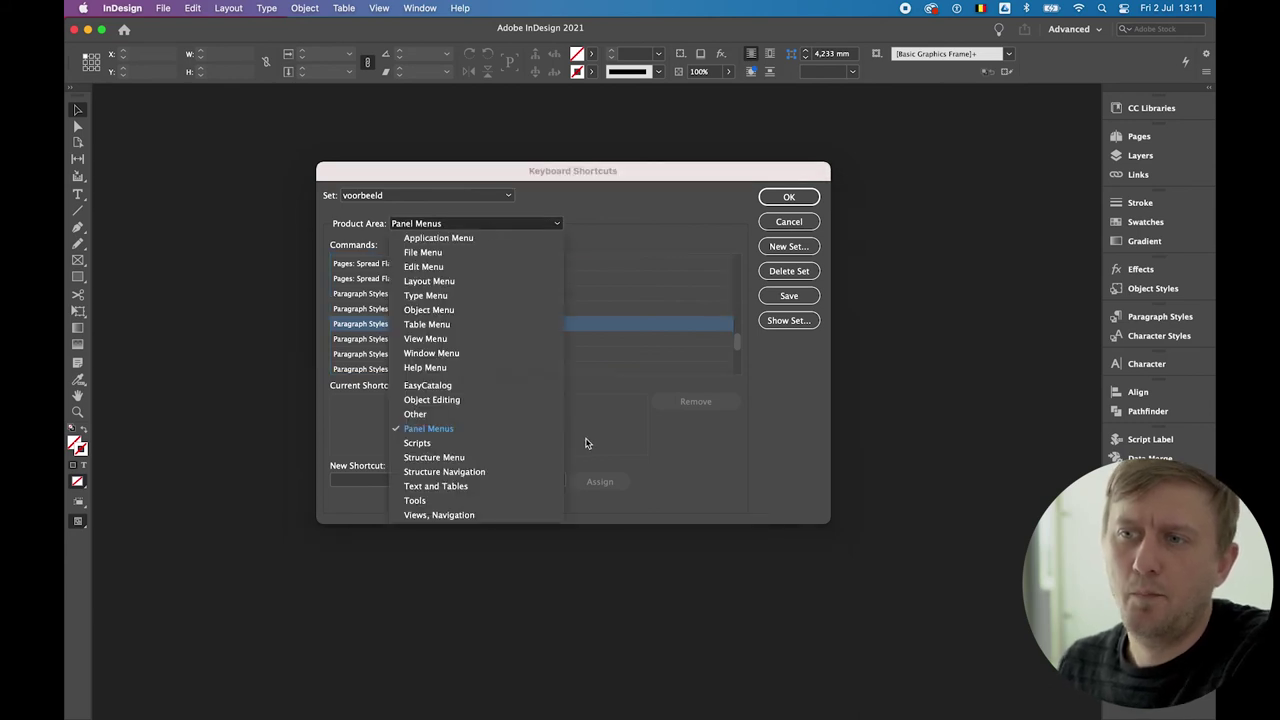
left_click(462, 500)
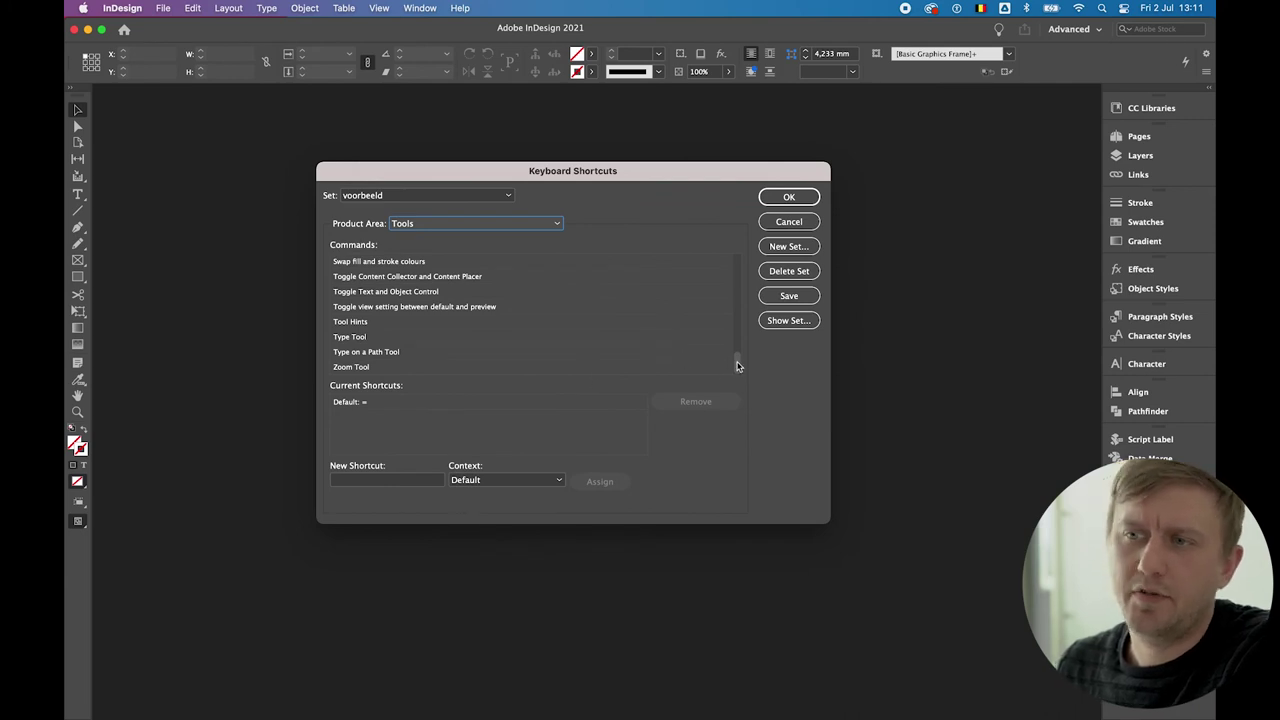
left_click(452, 294)
scroll(460, 309, "up", 1)
scroll(459, 309, "up", 1)
left_click(423, 338)
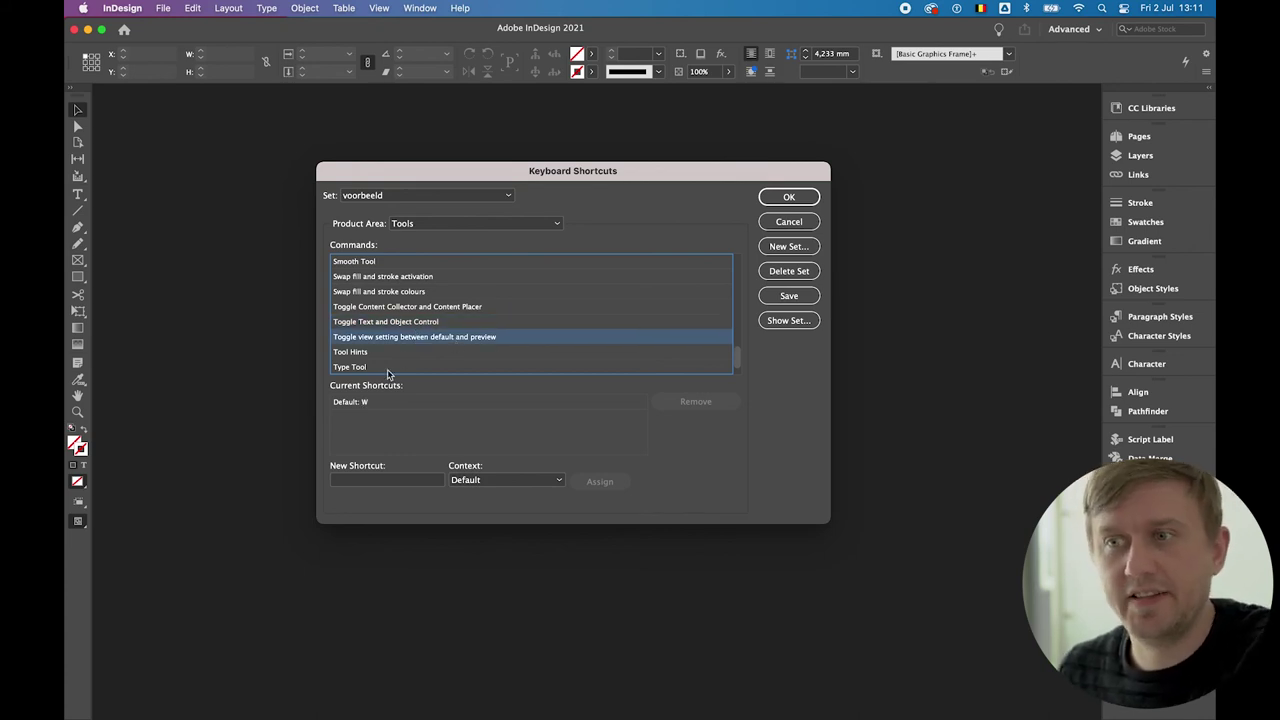
left_click(374, 403)
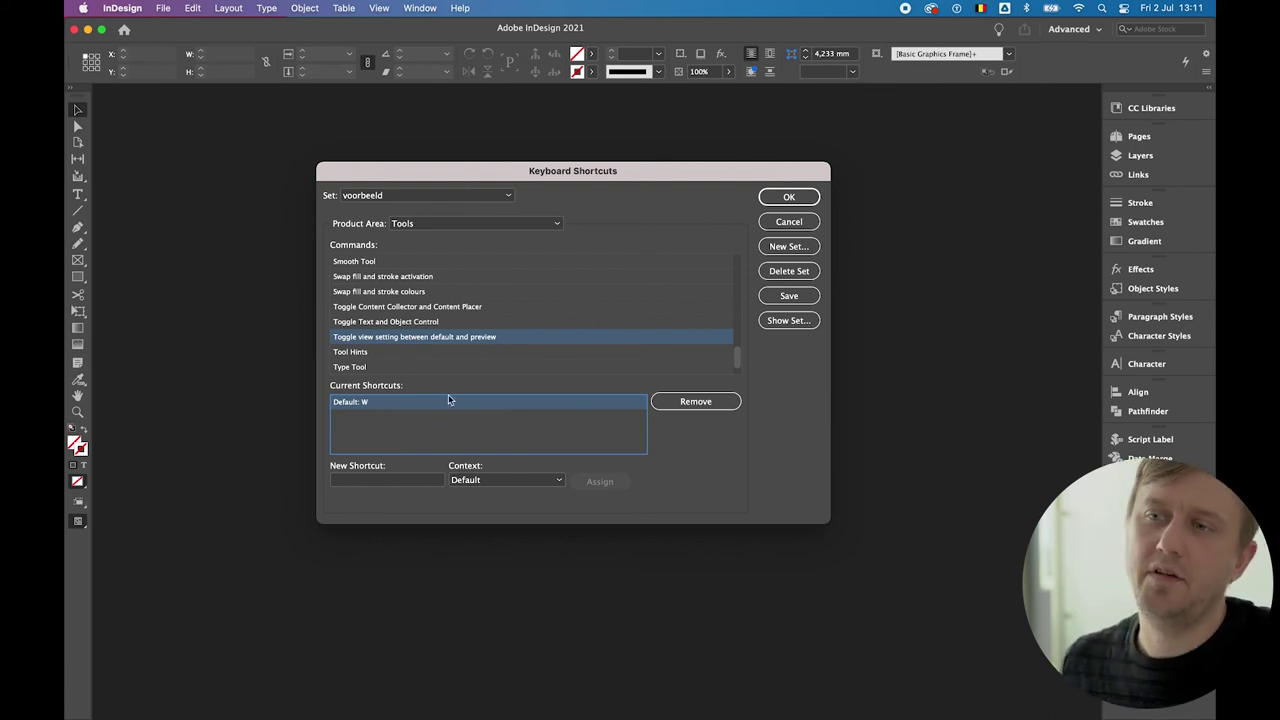
left_click(686, 401)
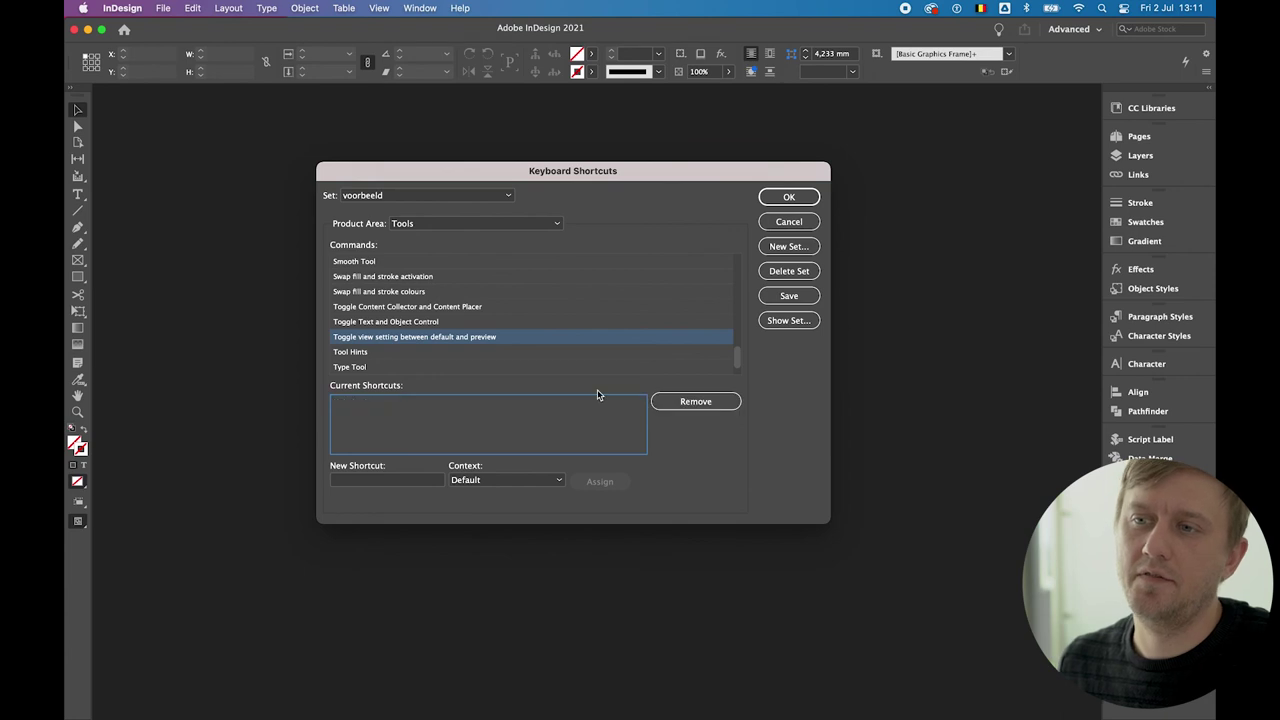
Assign Ctrl+W to the command that toggles the view setting between default and preview.
left_click(400, 481)
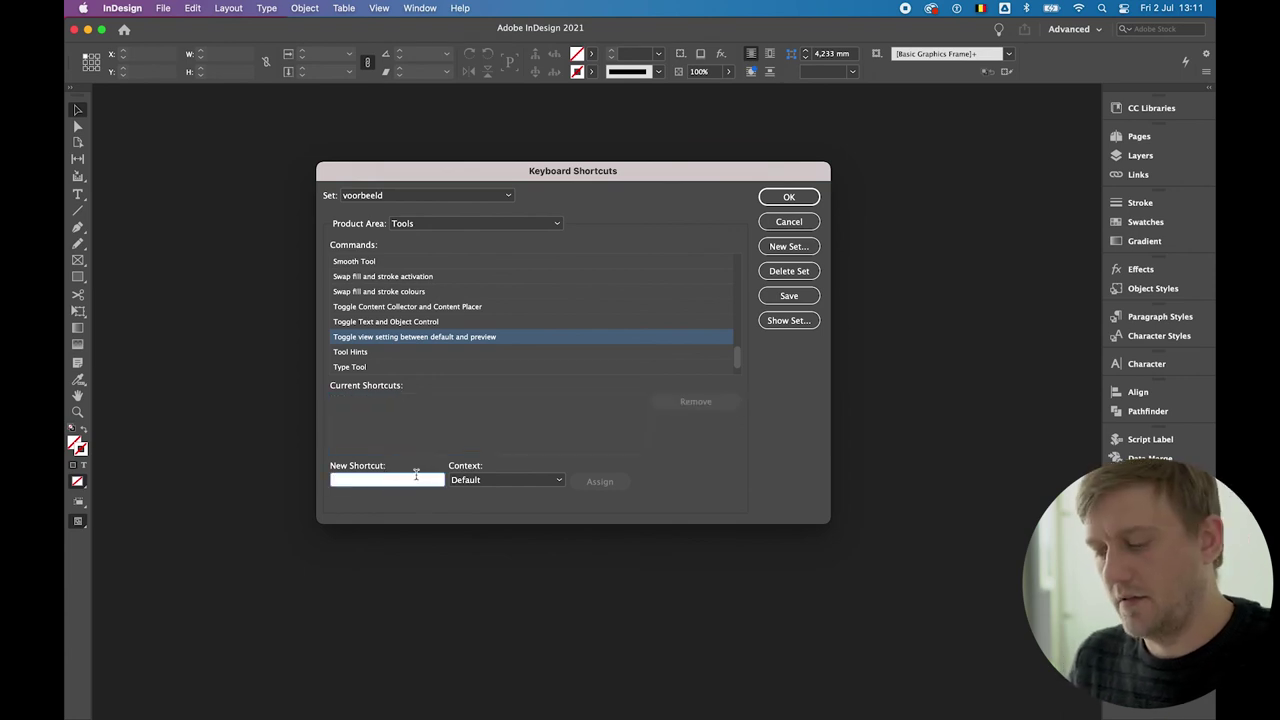
key("ctrl+w")
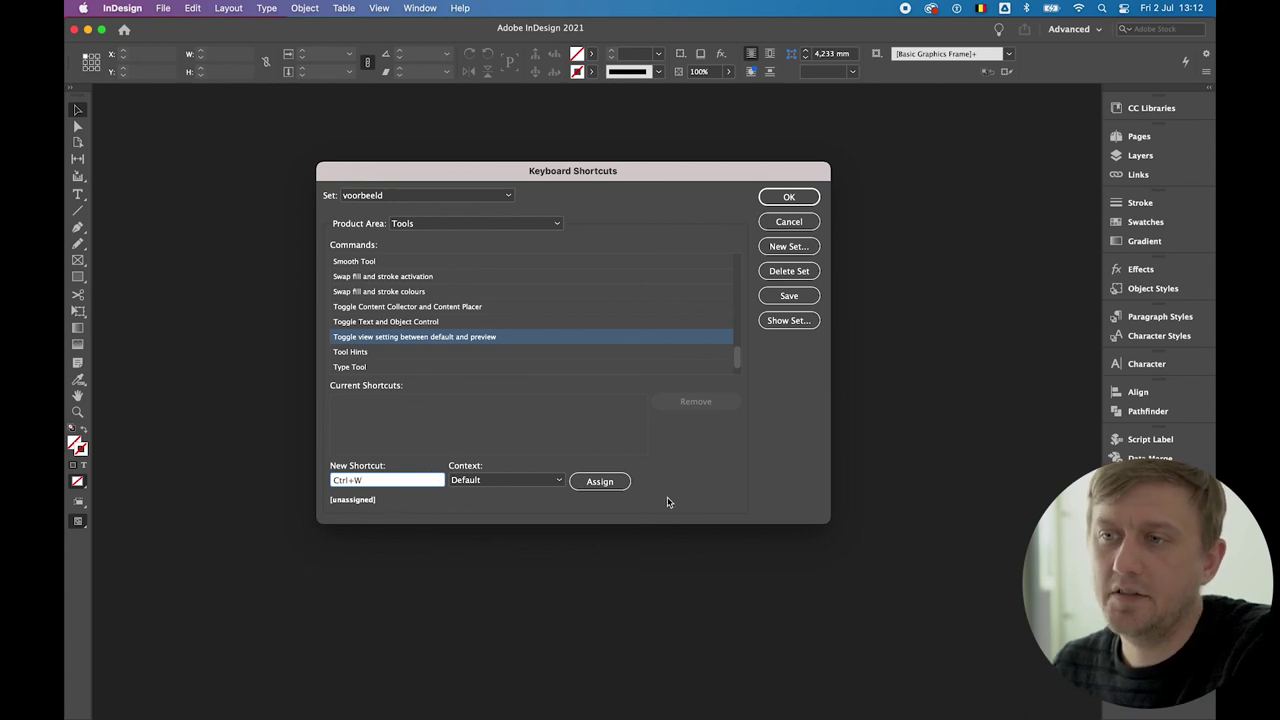
left_click(607, 487)
left_click(392, 405)
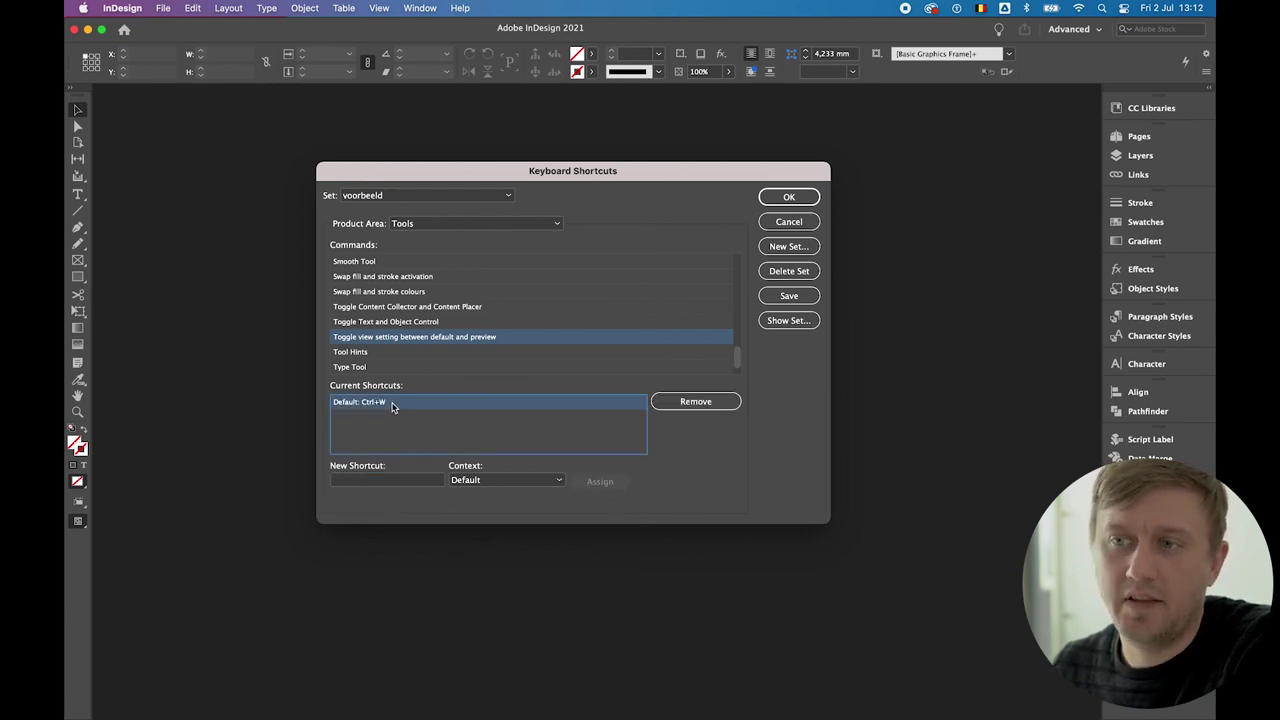